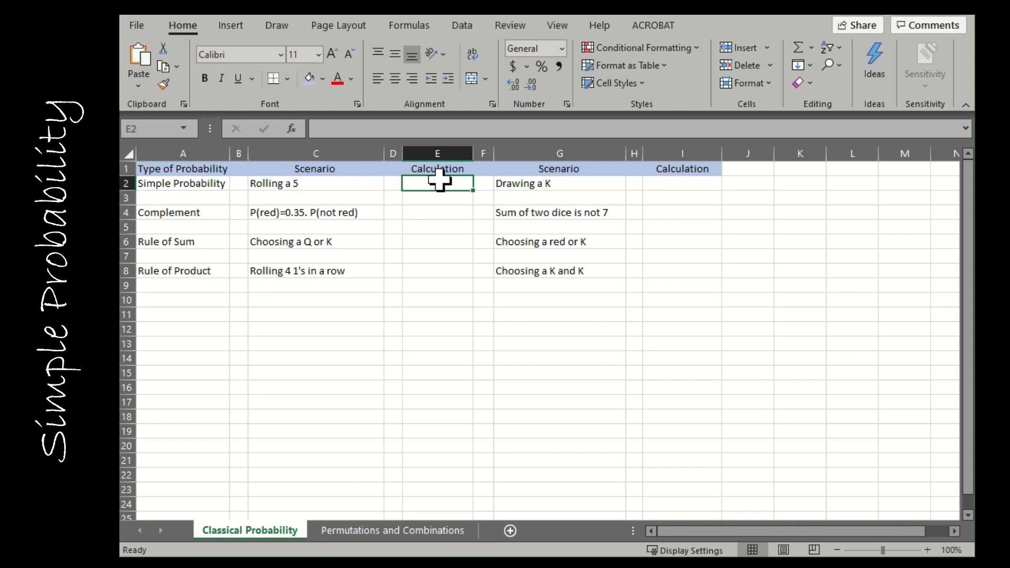
Enter =1/6 in E2 and format it as Number with 4 decimal places, showing 0.1667.
type("=1")
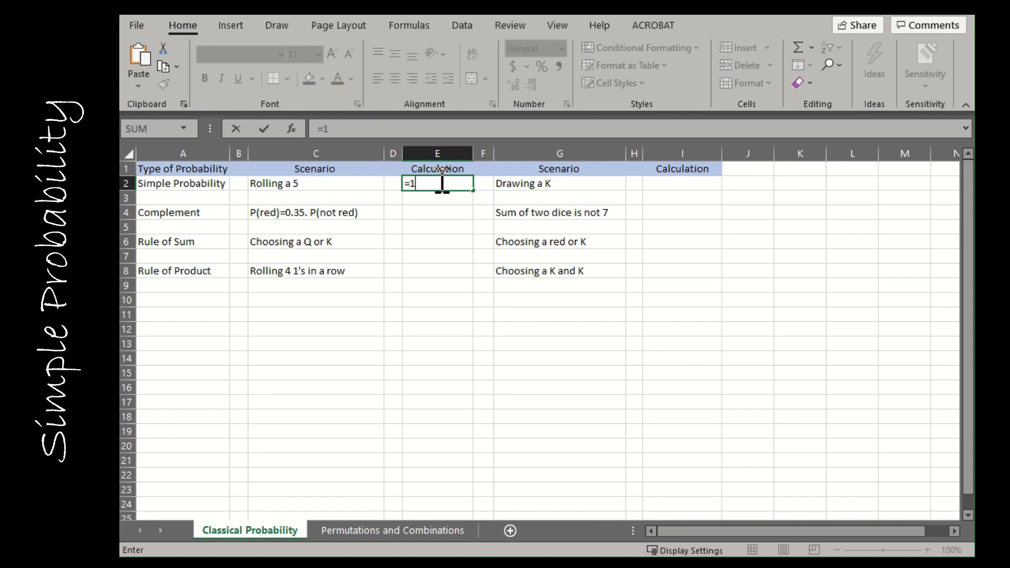
type("/6")
key("Return")
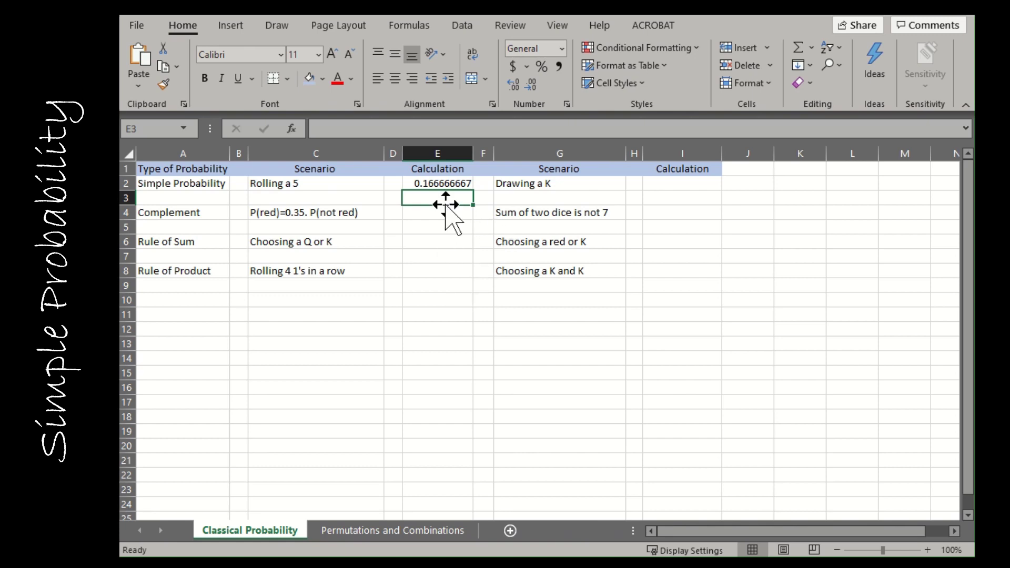
right_click(439, 184)
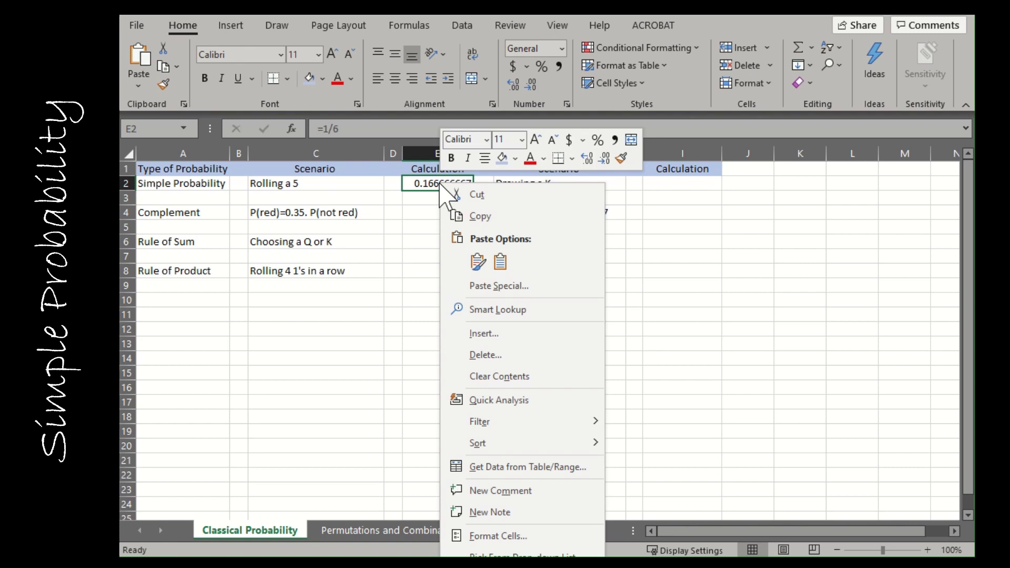
left_click(492, 537)
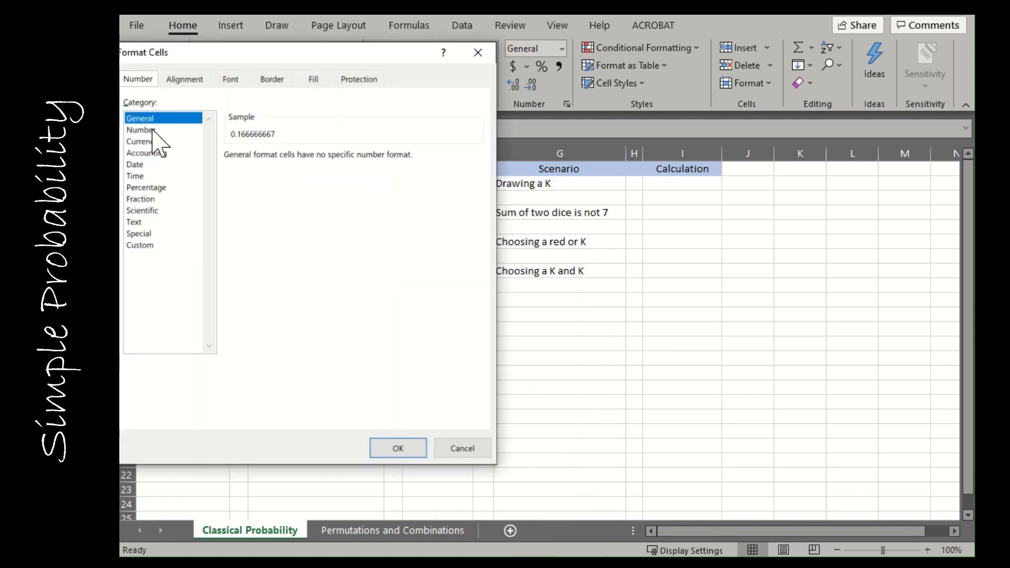
left_click(155, 131)
left_click(324, 153)
left_click(324, 153)
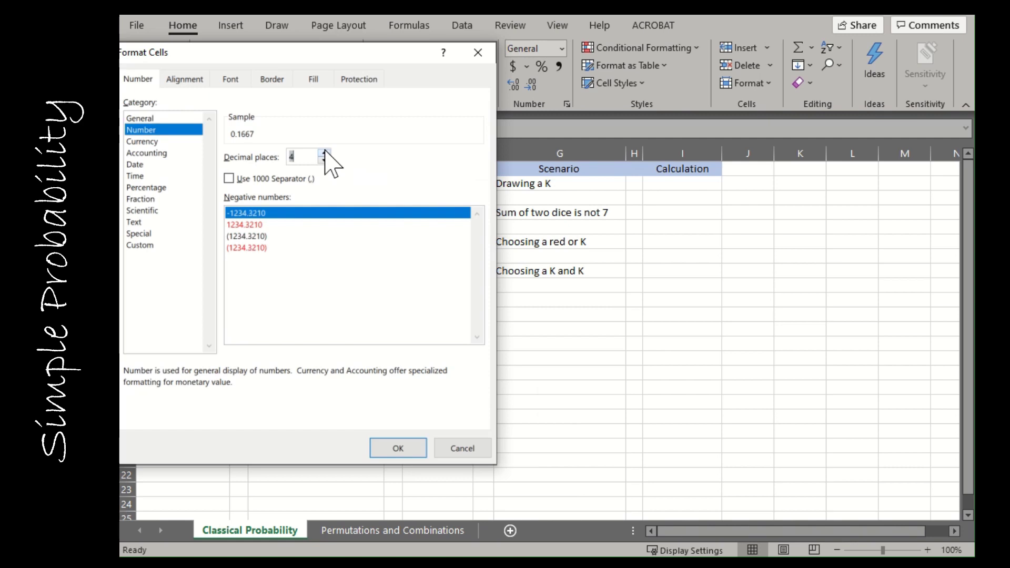
left_click(398, 449)
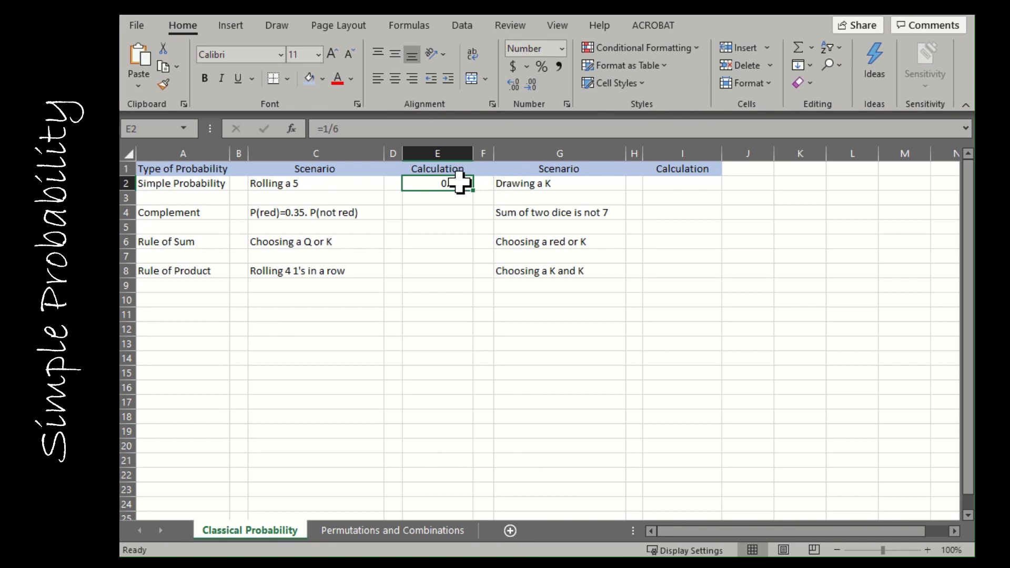
Enter =4/52 in I2 for Drawing a K, giving 0.076923077.
left_click(583, 189)
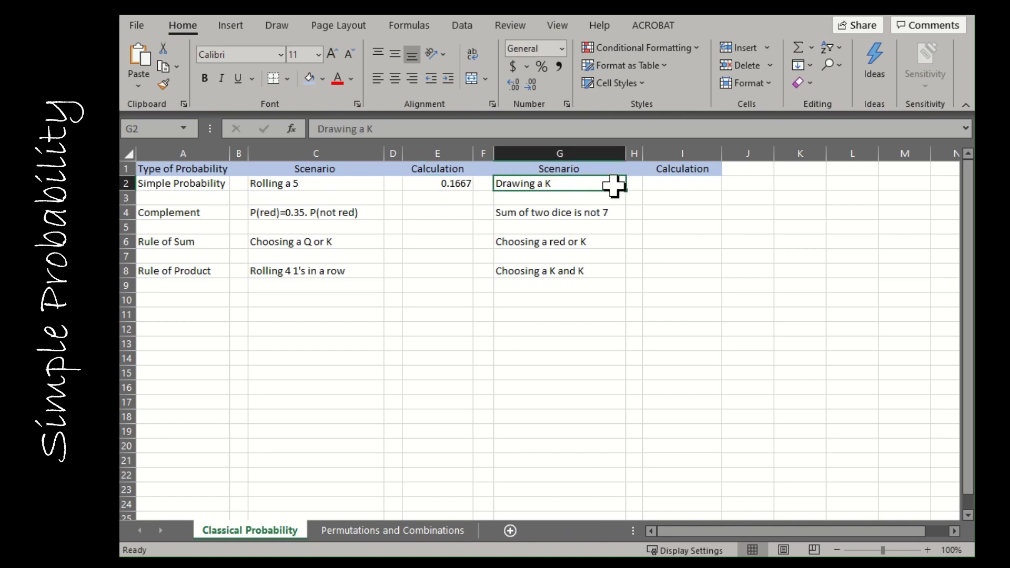
left_click(658, 188)
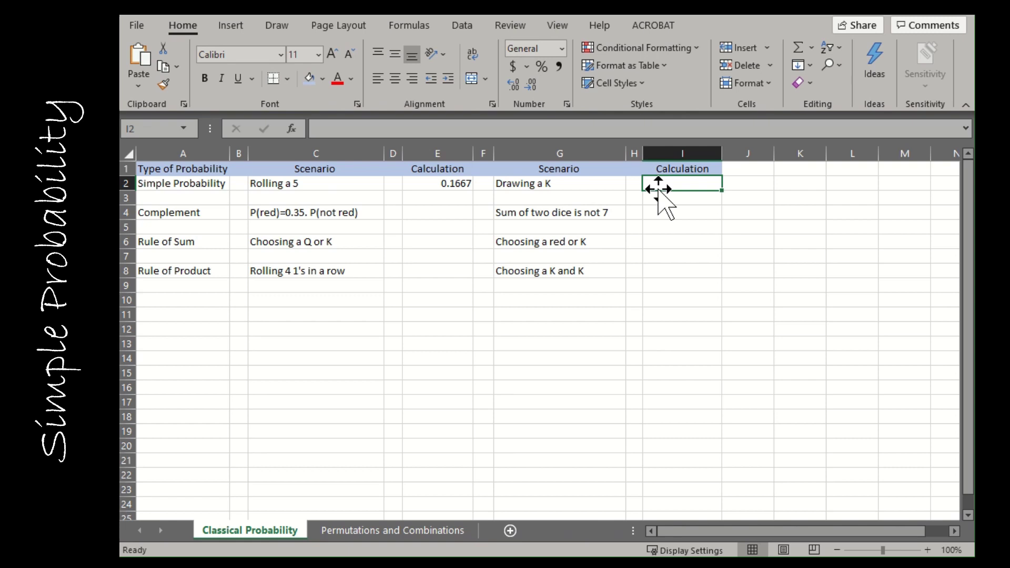
type("=4/")
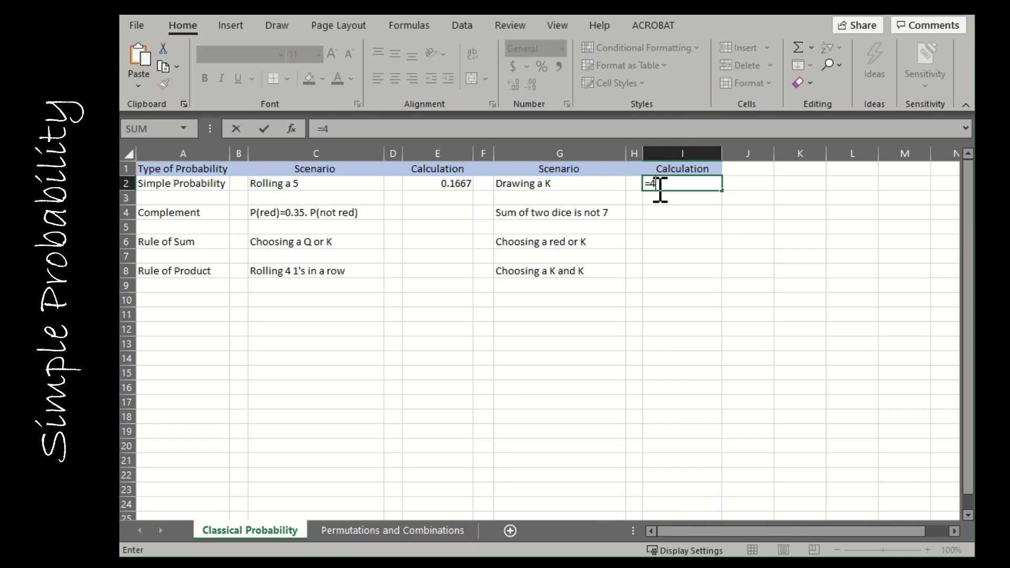
type("52")
key("Return")
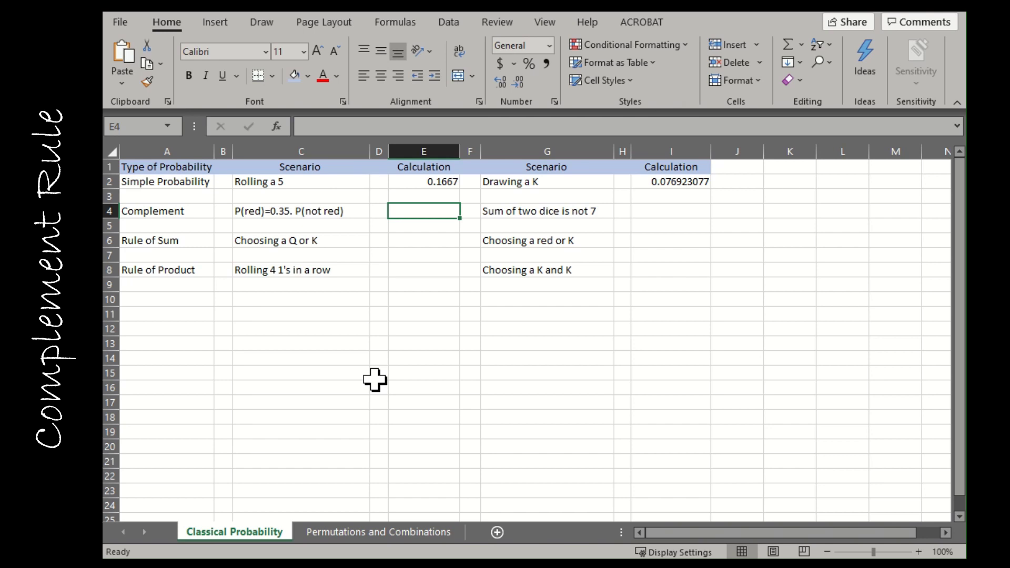
Replace the typed 0.65 in E4 with the formula =1-0.35 for P(not red).
type("0.65")
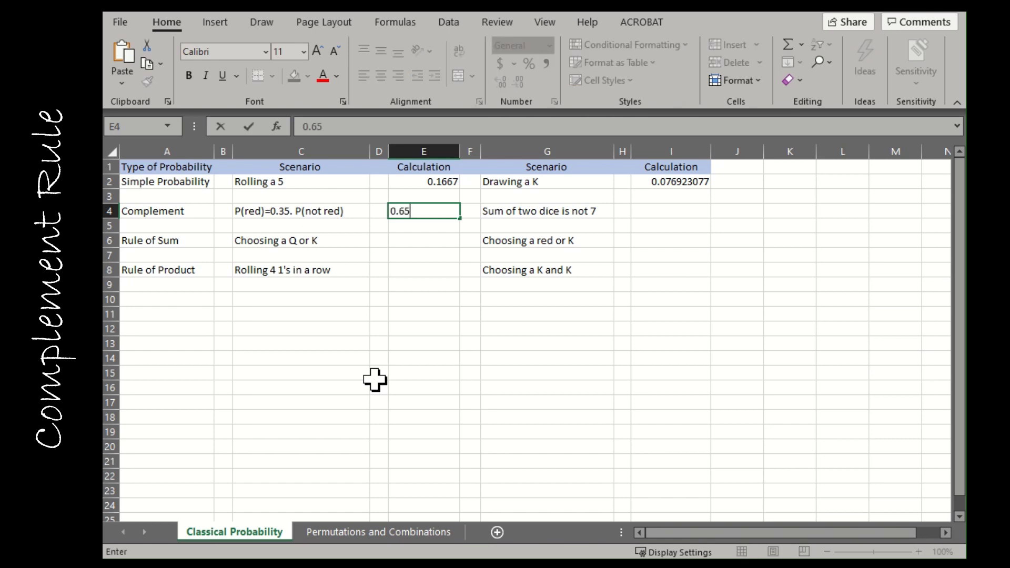
key("Return")
key("Up")
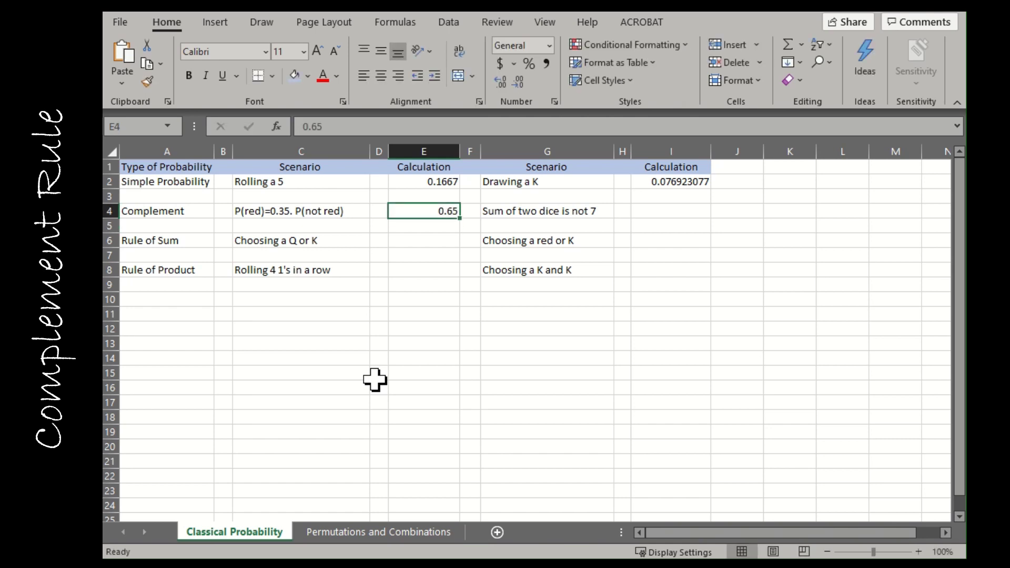
type("=1-0")
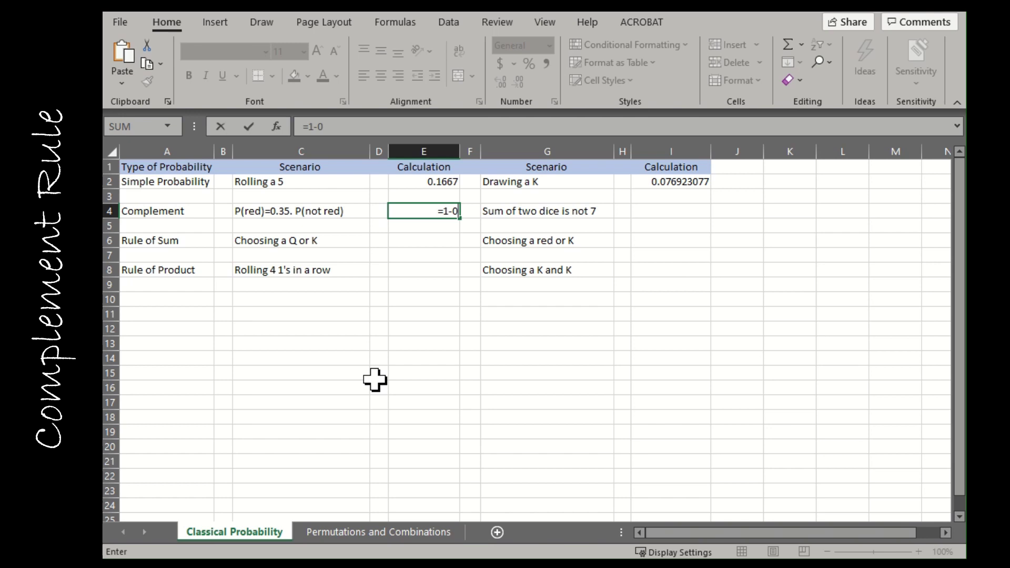
type(".35")
key("Return")
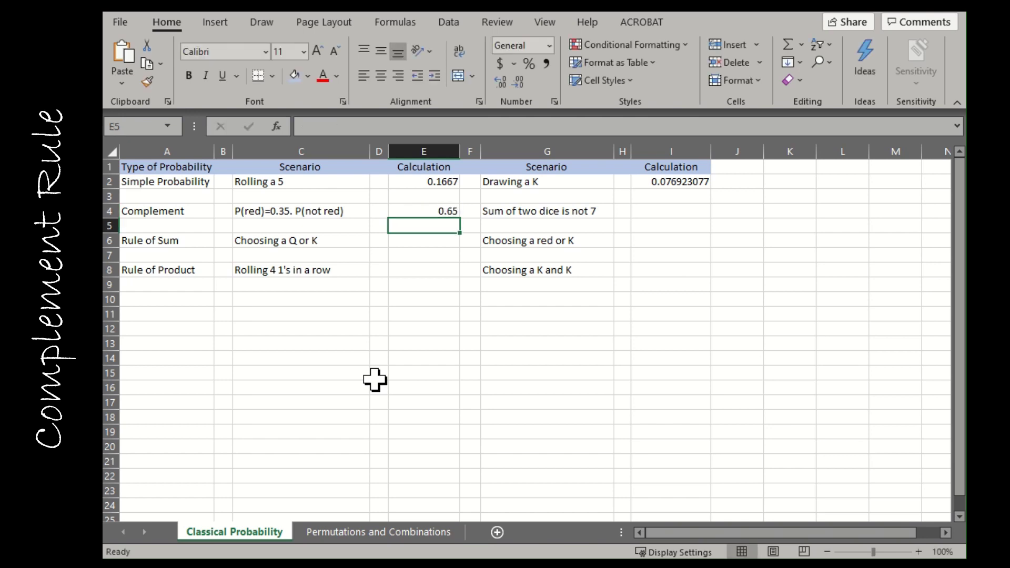
key("Up")
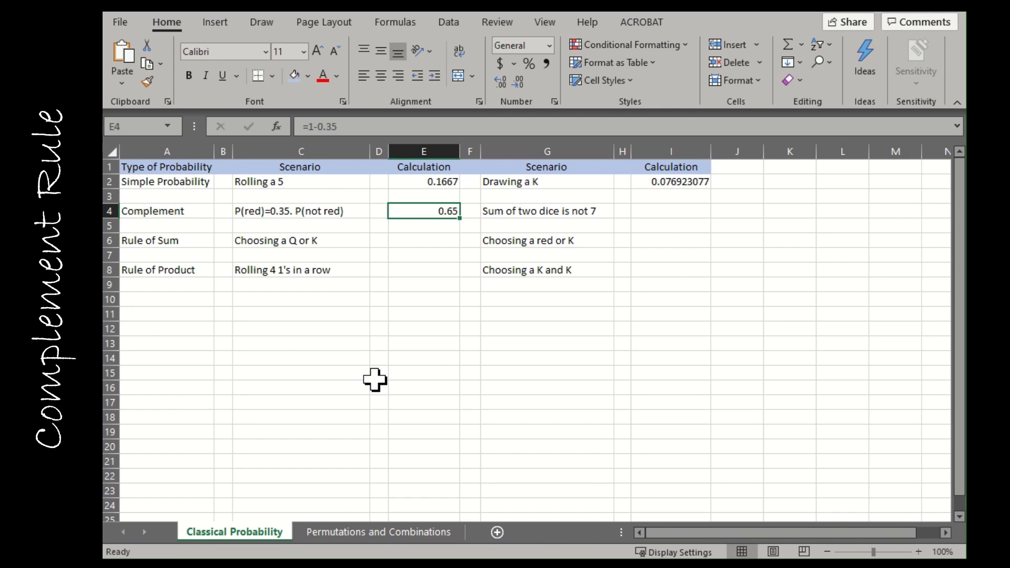
key("Right")
key("Right")
key("Right")
key("Right")
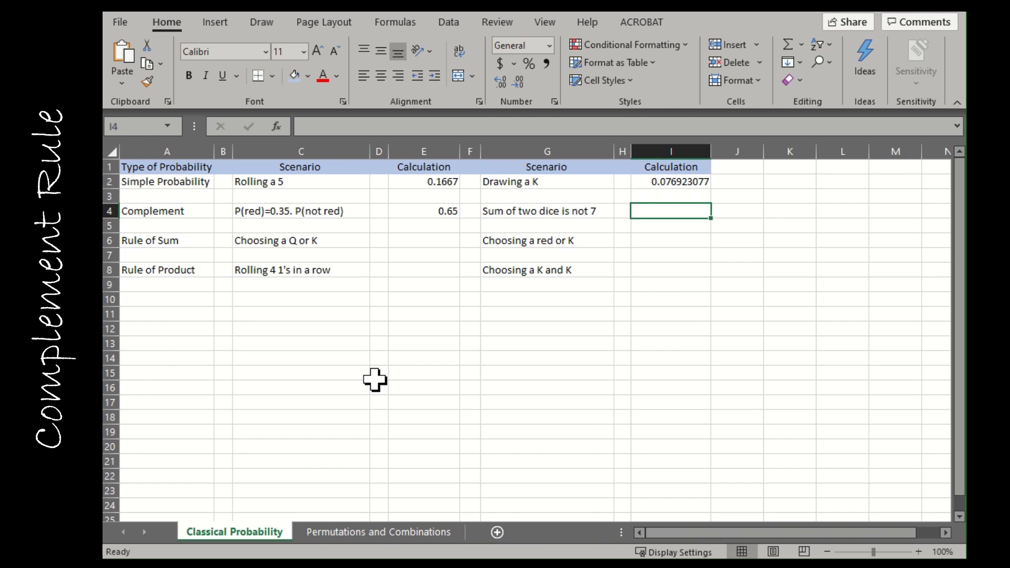
Enter =1-(2/36+2/36+2/36) in I4, giving 0.833333333 for the sum not being 7.
type("=")
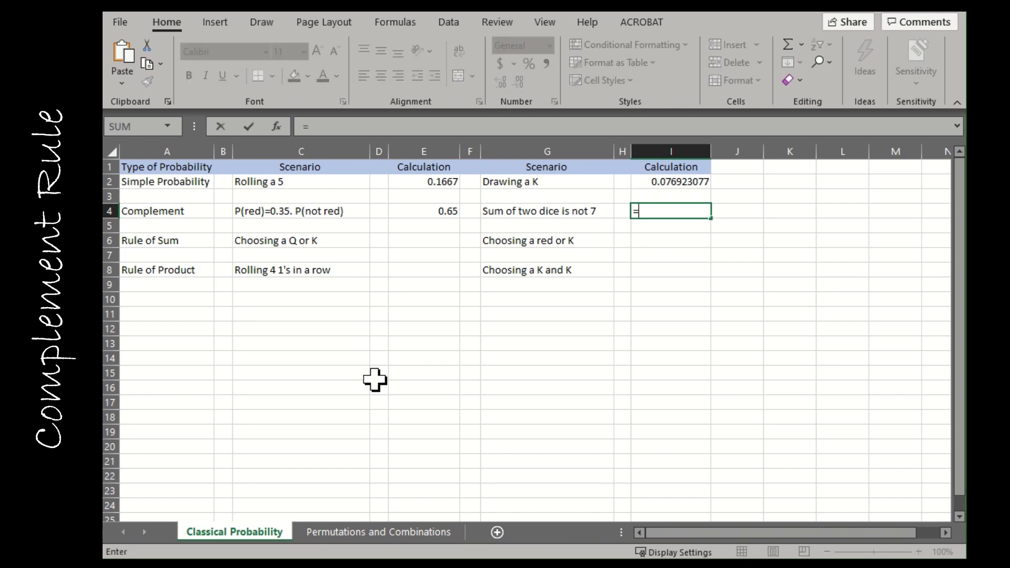
type("1-(")
type("2/36+")
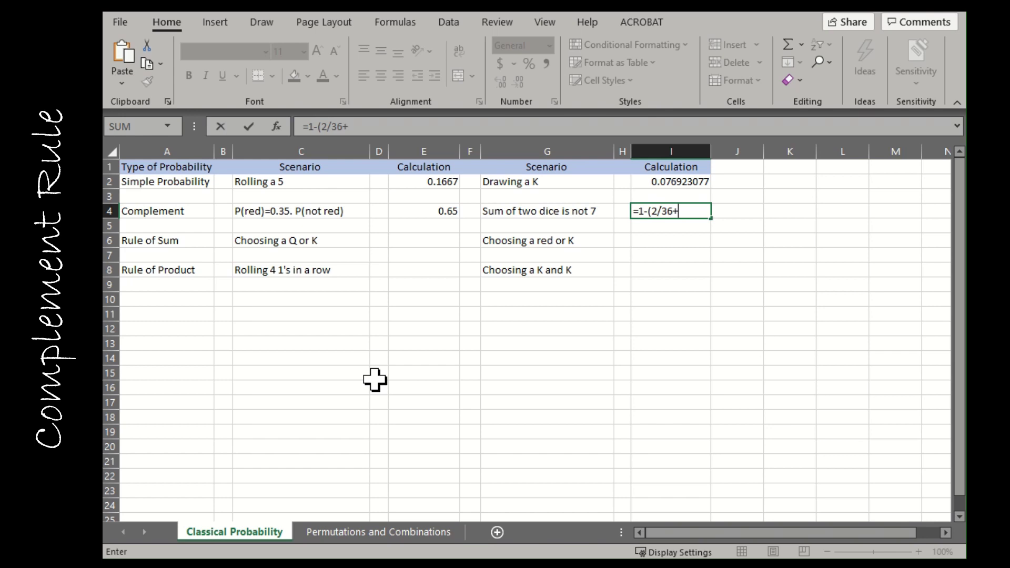
type("2/36+2/36")
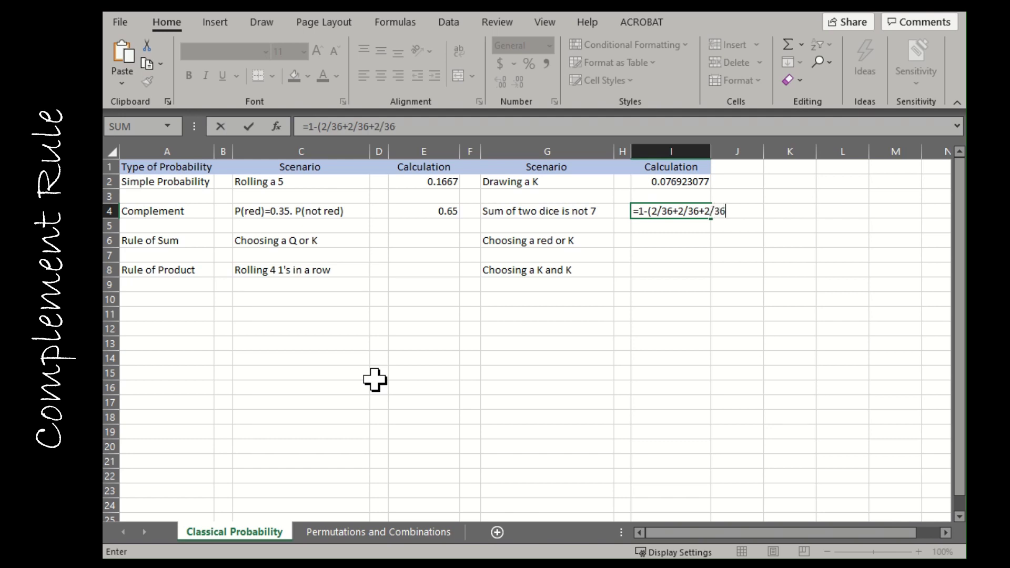
type(")")
key("Return")
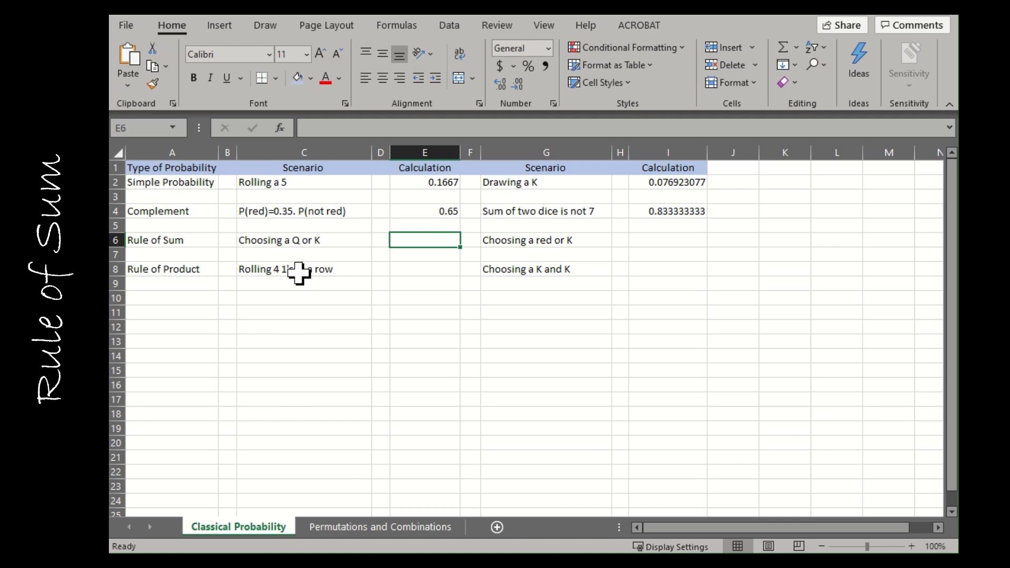
Enter =4/52+4/52 in E6 for Choosing a Q or K, giving 0.153846154.
left_click(305, 243)
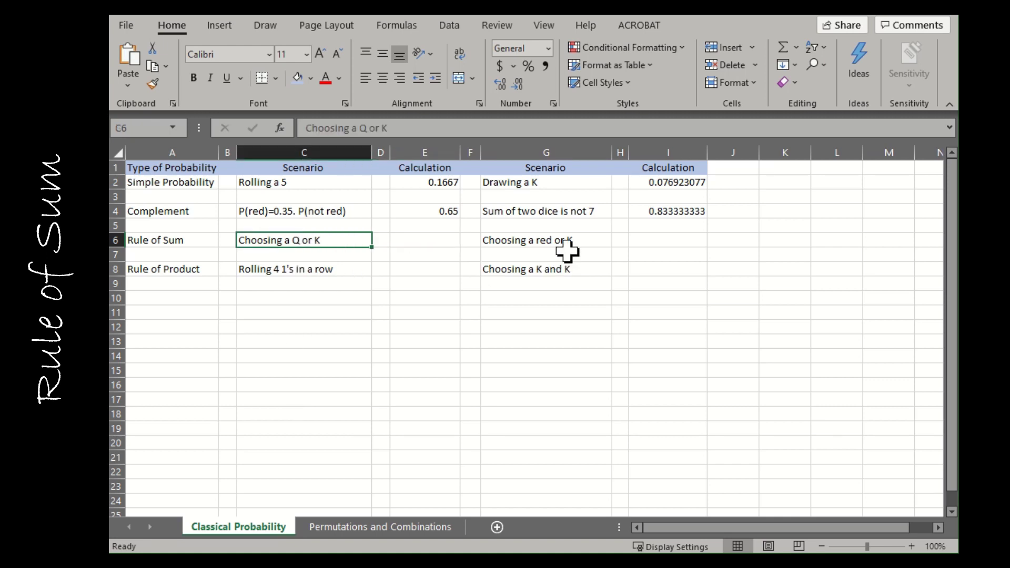
left_click(551, 243)
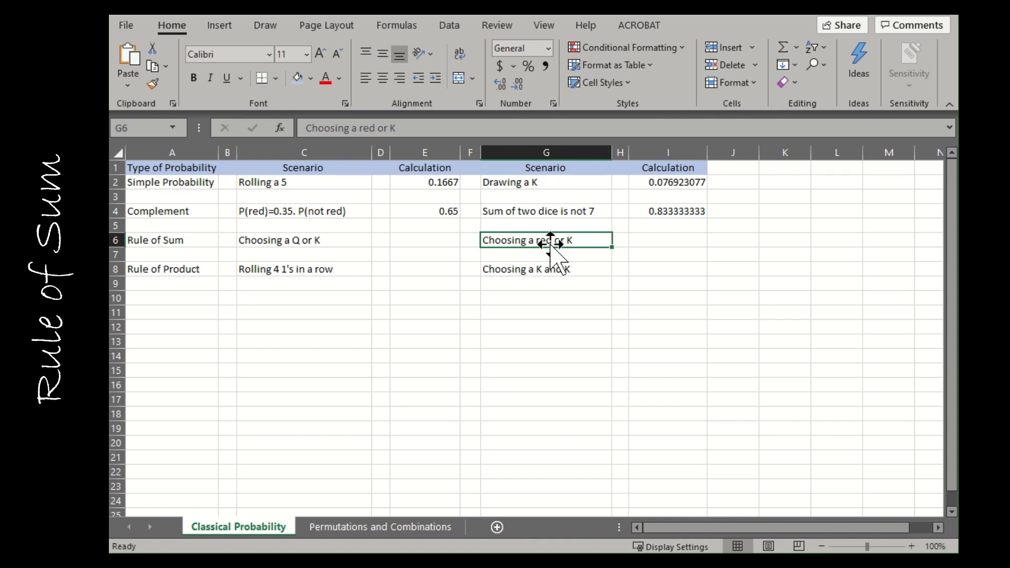
left_click(295, 240)
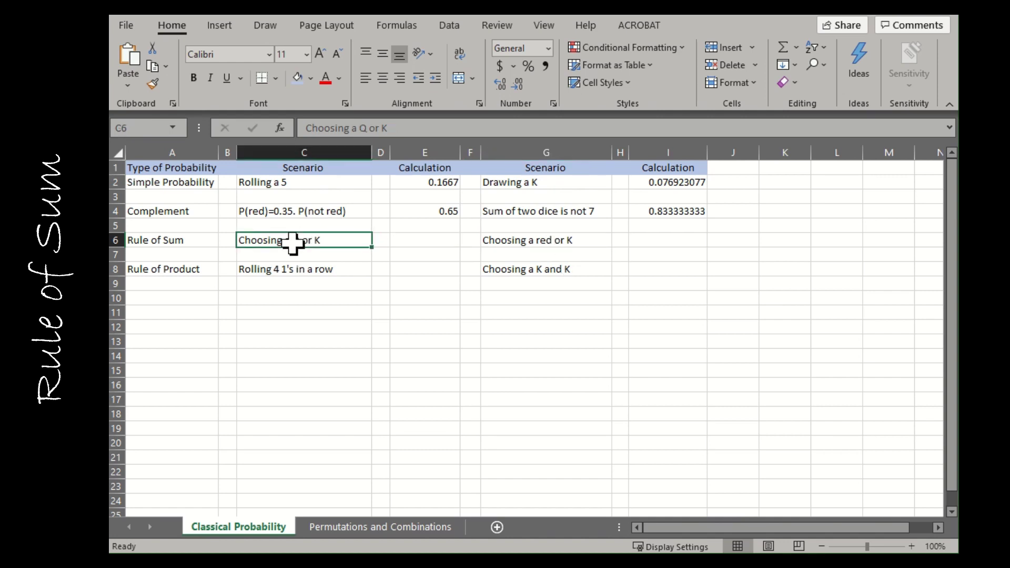
left_click(418, 241)
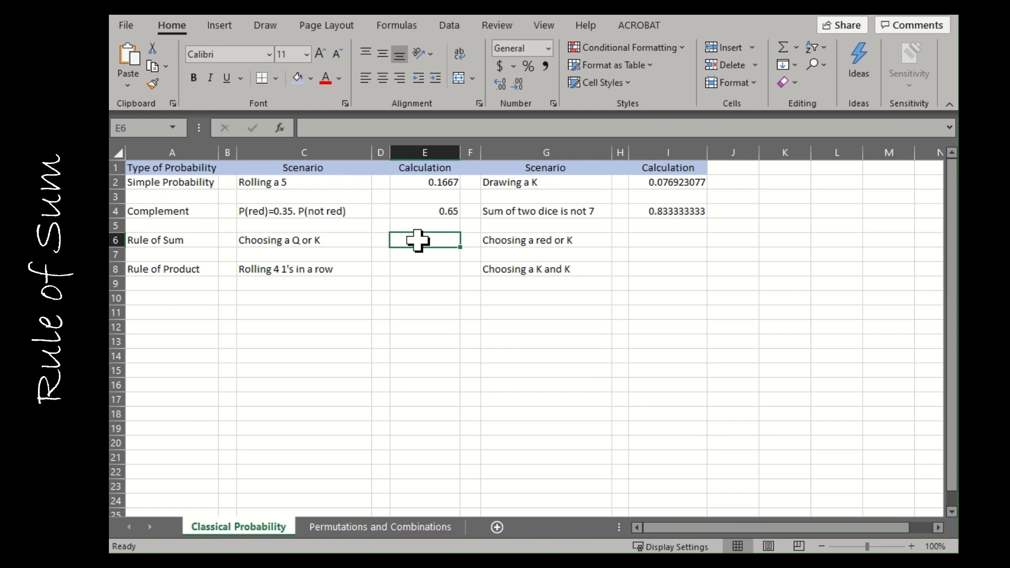
type("=")
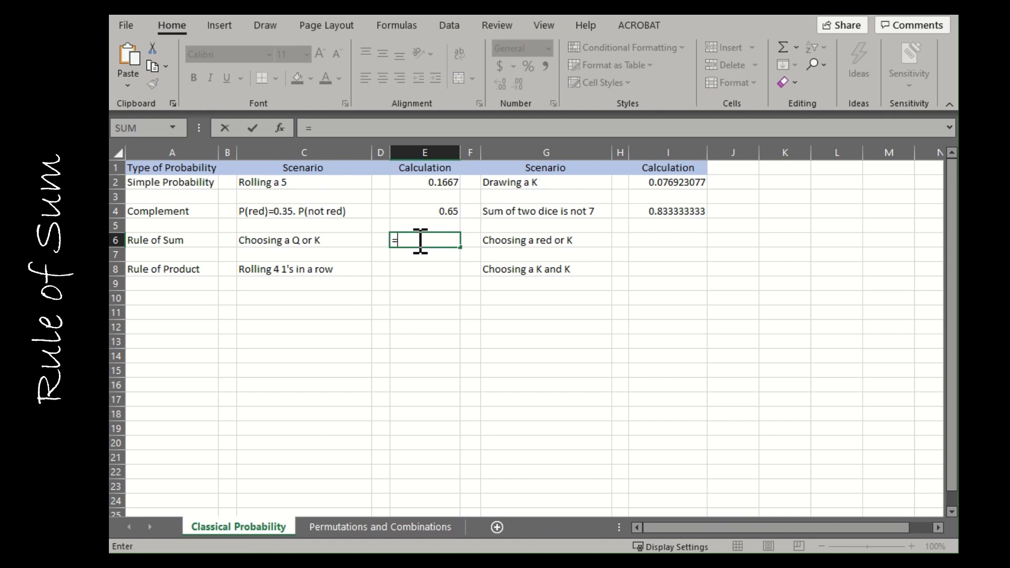
type("4/52+4/52")
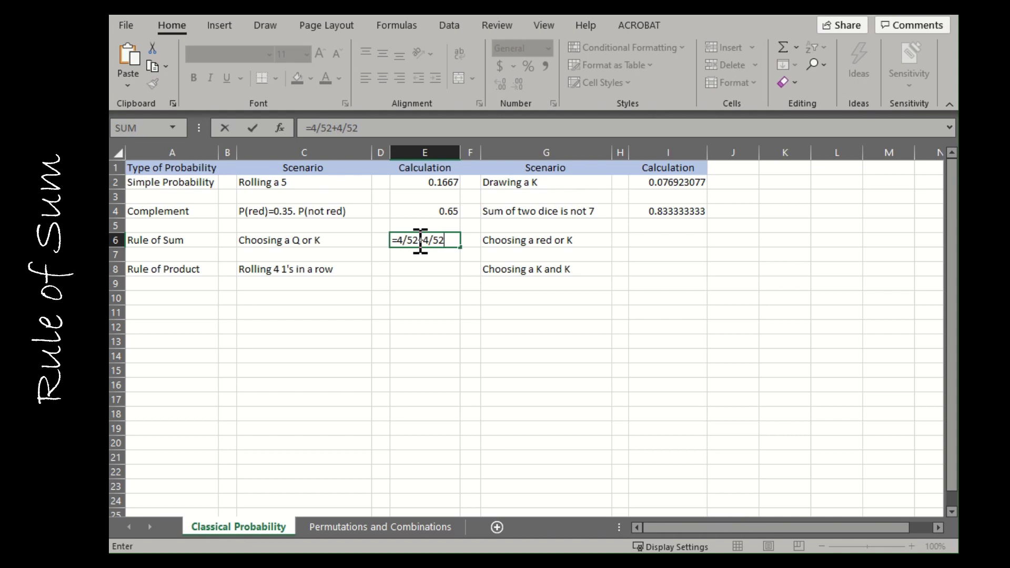
key("Return")
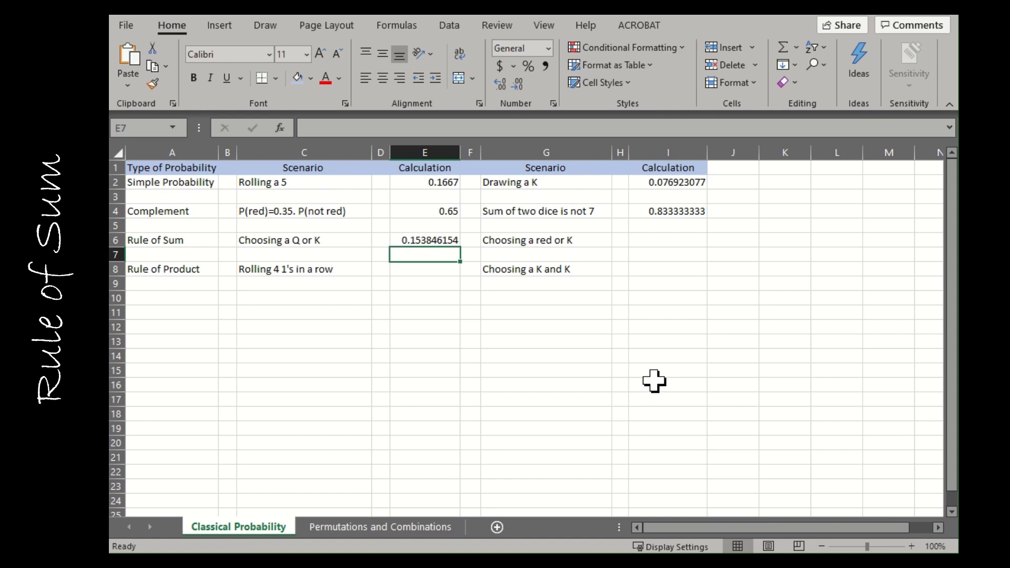
Enter =1/2+4/52-2/52 in I6 for Choosing a red or K, giving 0.538461538.
left_click(566, 238)
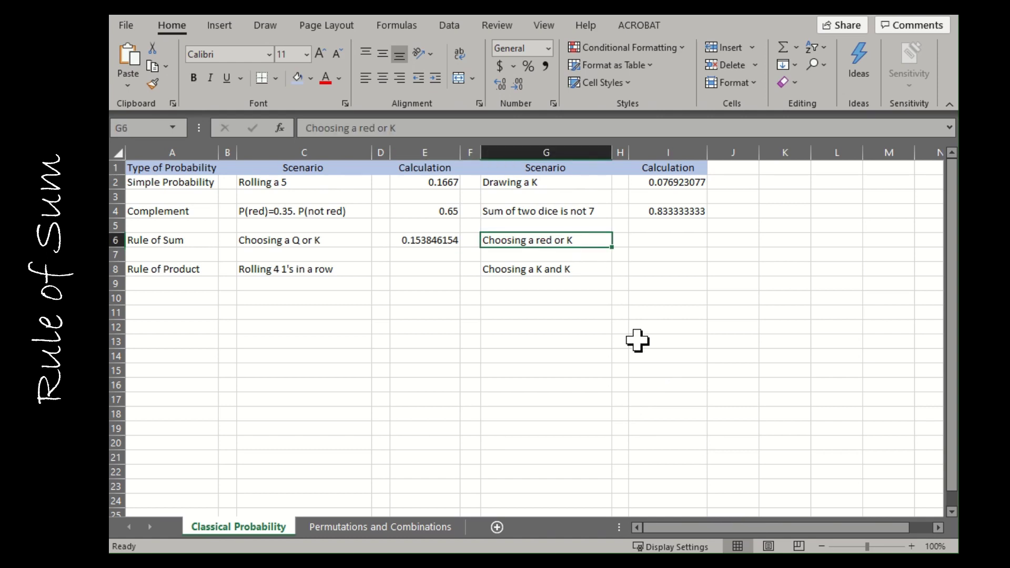
left_click(654, 242)
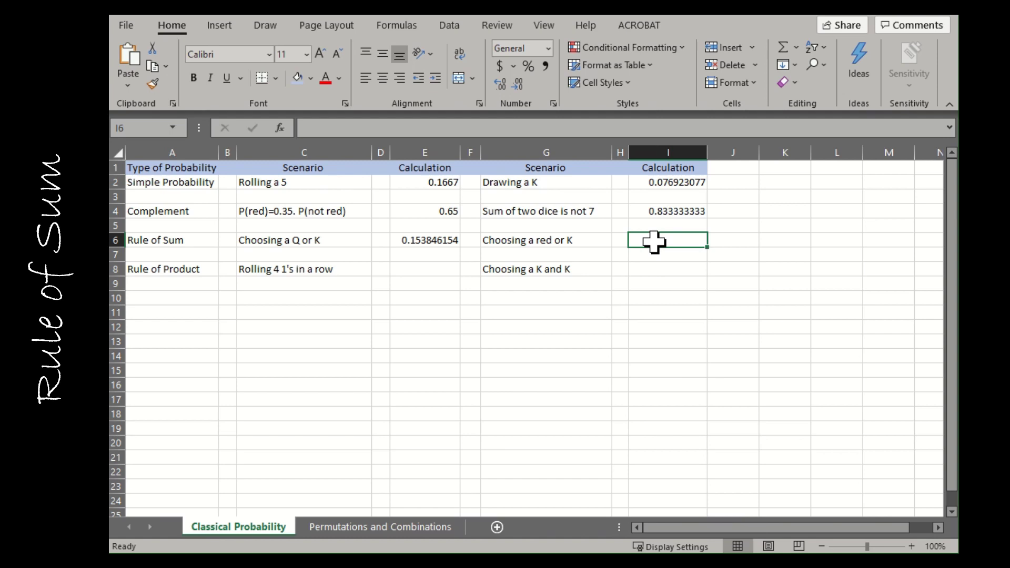
type("=")
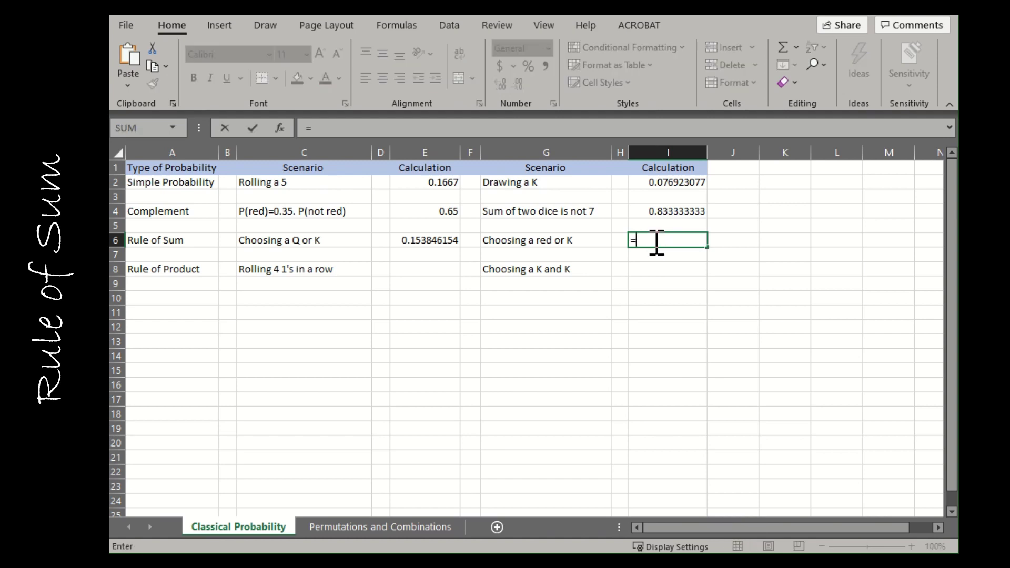
type("1/2+4/52-")
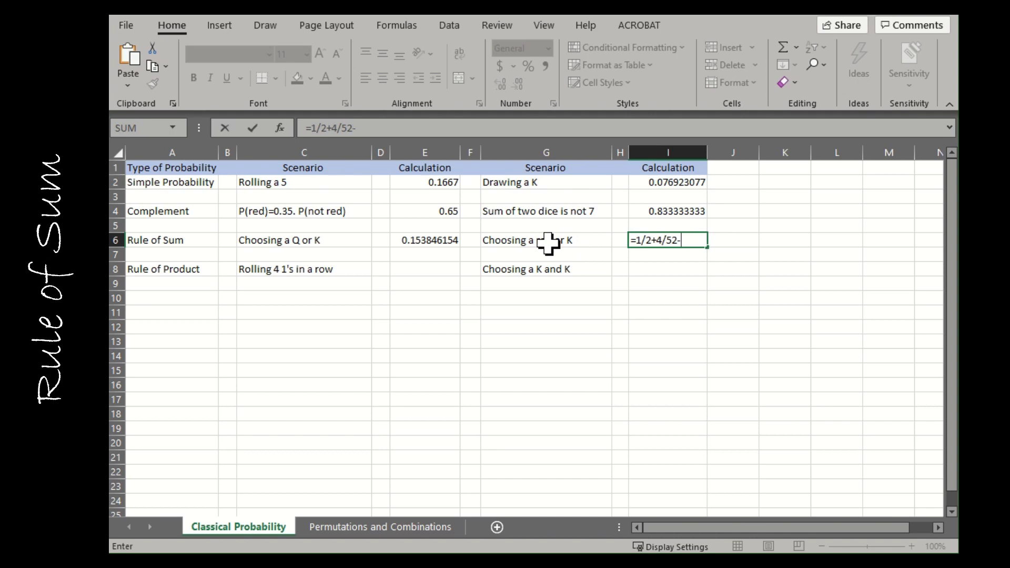
type("2/52")
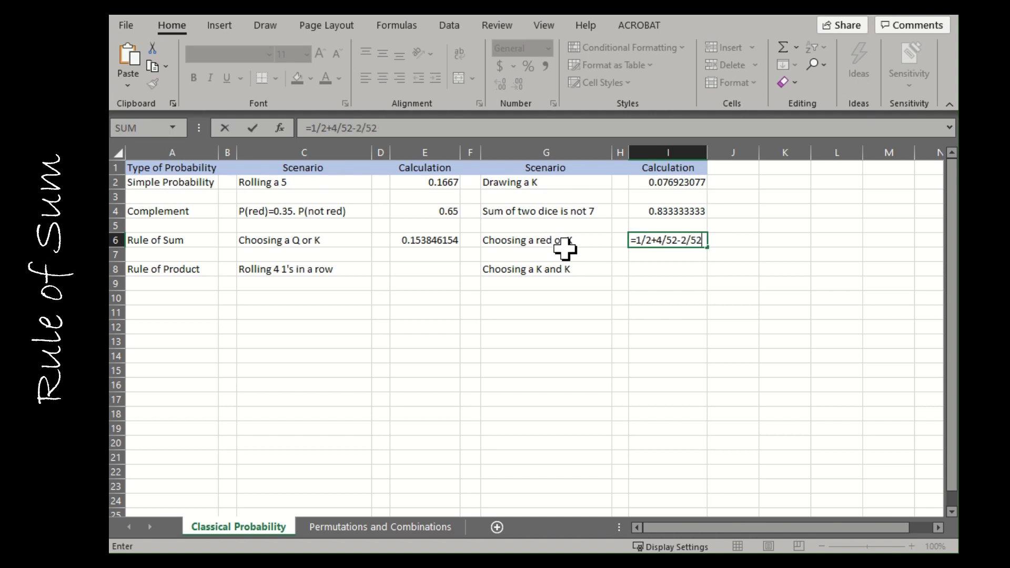
key("Return")
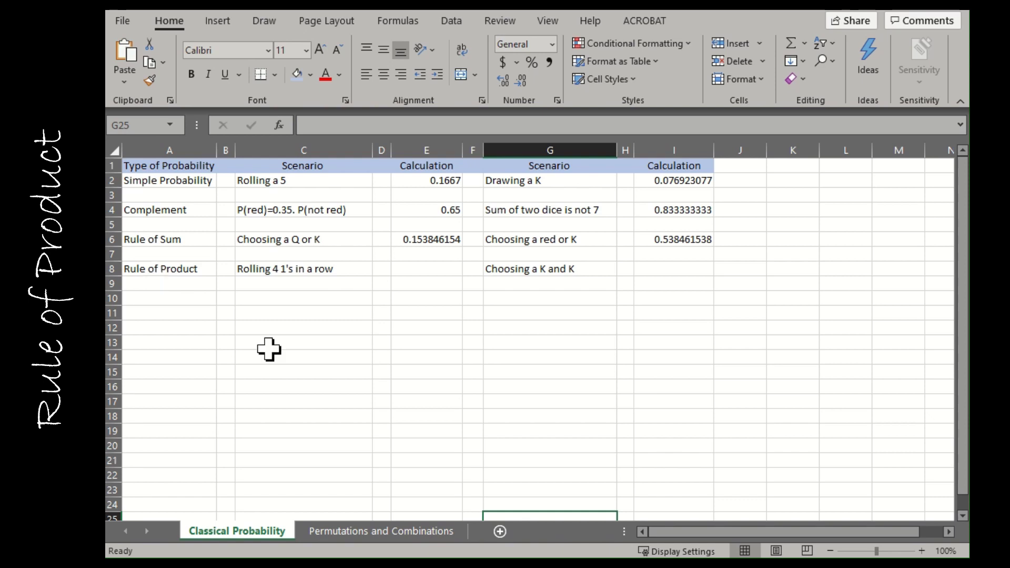
Enter =(1/6)^4 in E8 for rolling four 1's in a row, giving 0.000771605.
left_click(424, 271)
type("=")
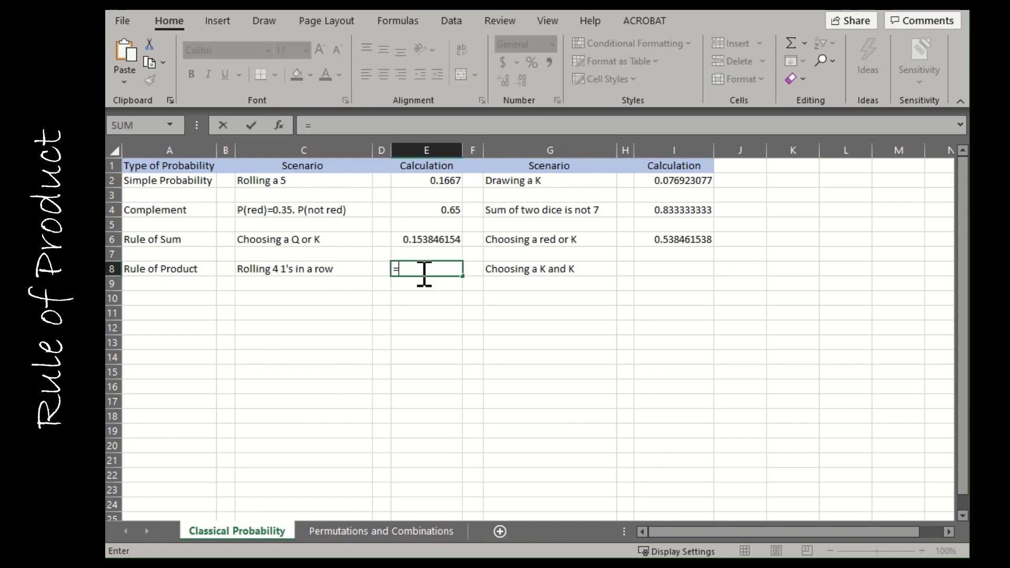
type("(1/6)*(1")
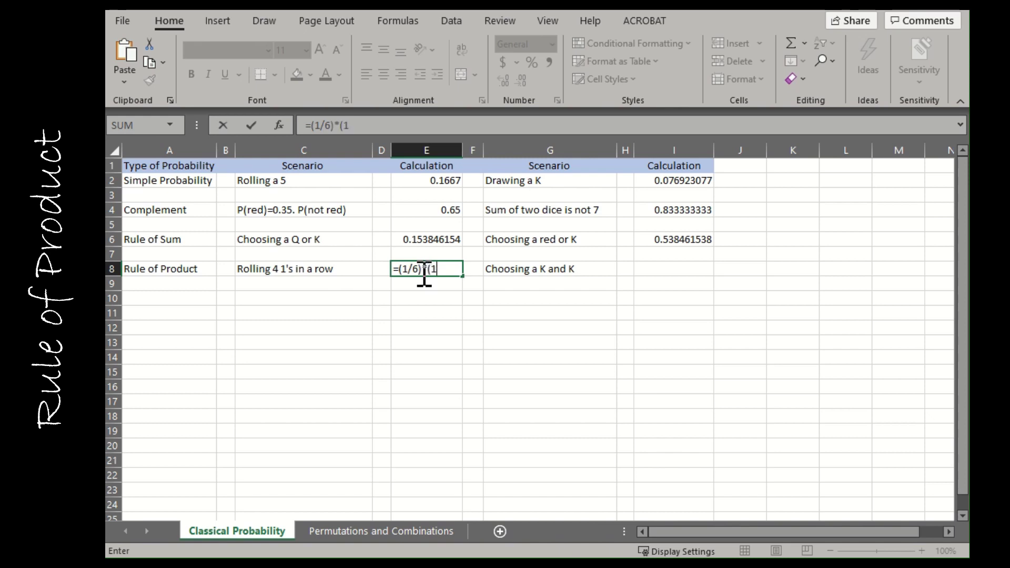
type("/6_")
key("BackSpace")
key("BackSpace")
key("BackSpace")
key("BackSpace")
key("BackSpace")
key("BackSpace")
type("^4")
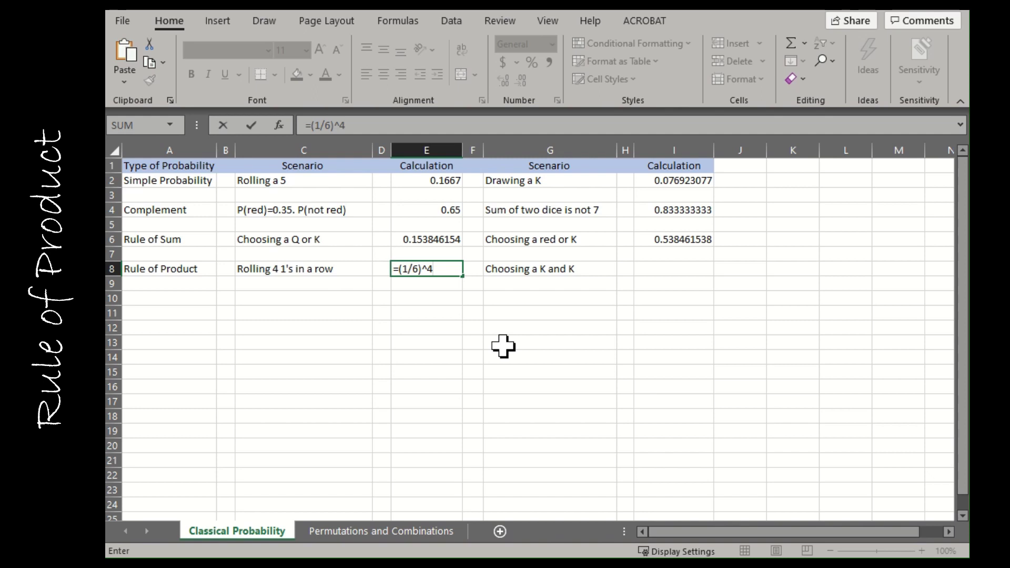
key("Return")
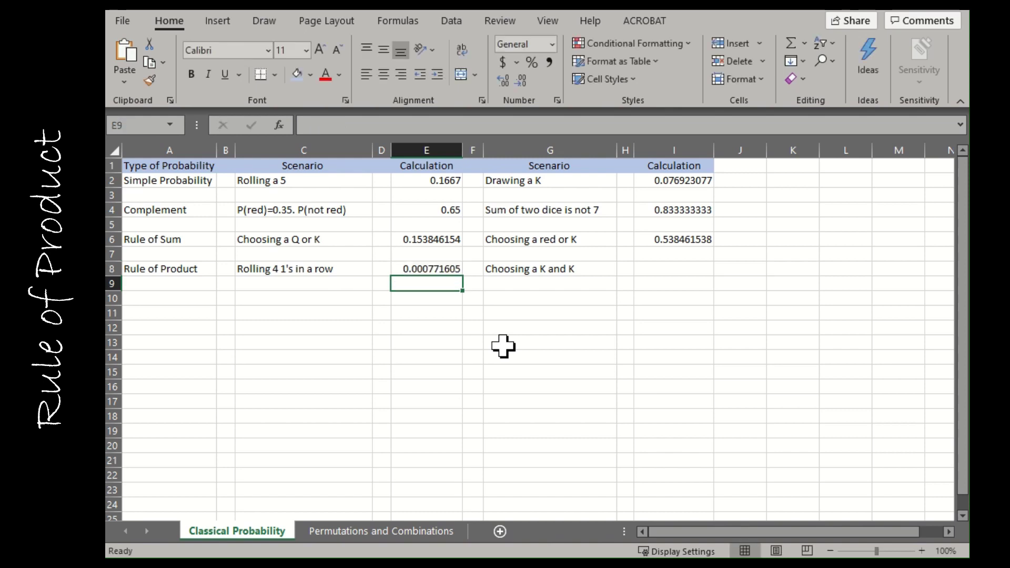
key("Right")
key("Right")
key("Right")
key("Right")
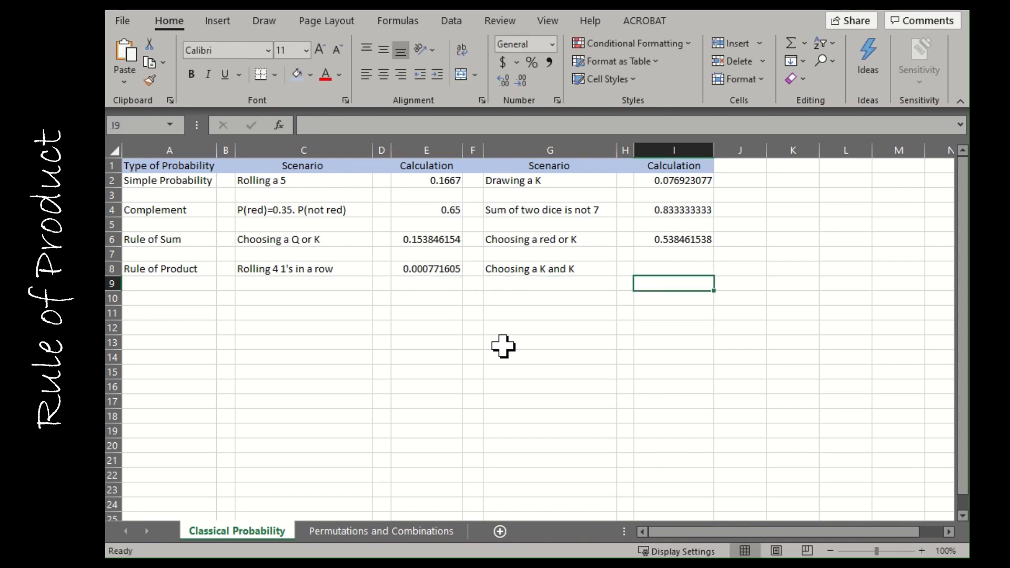
key("Up")
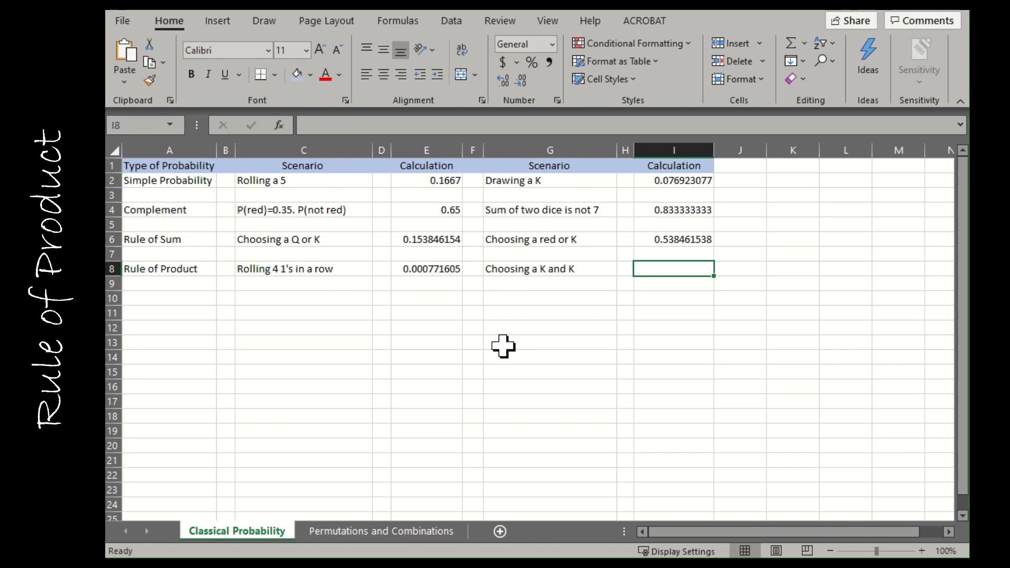
Label the K and K rows 'with replacement' in J8 and 'without replacement' in J9.
key("Right")
key("Right")
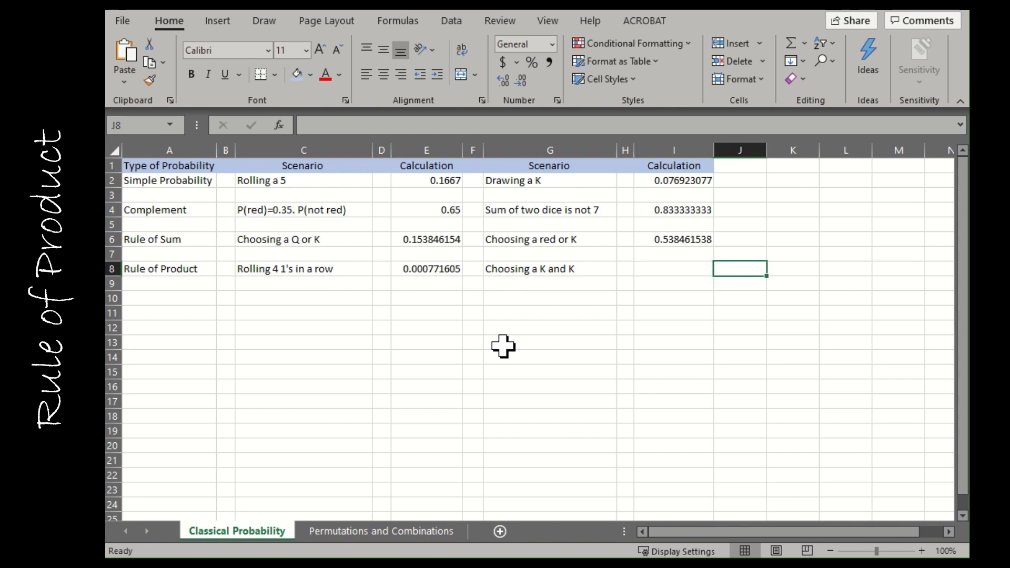
key("Left")
type("with replacement")
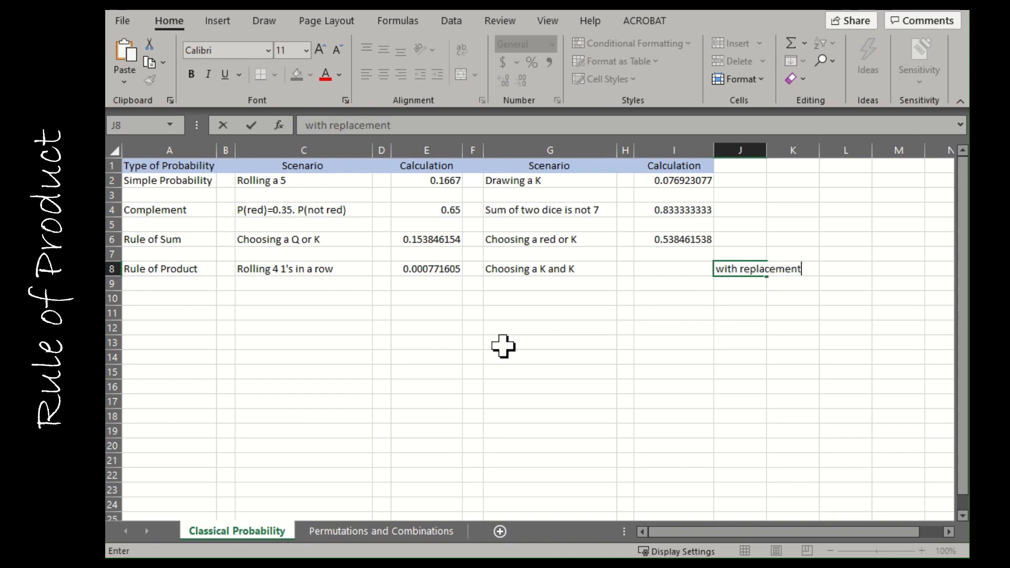
key("Return")
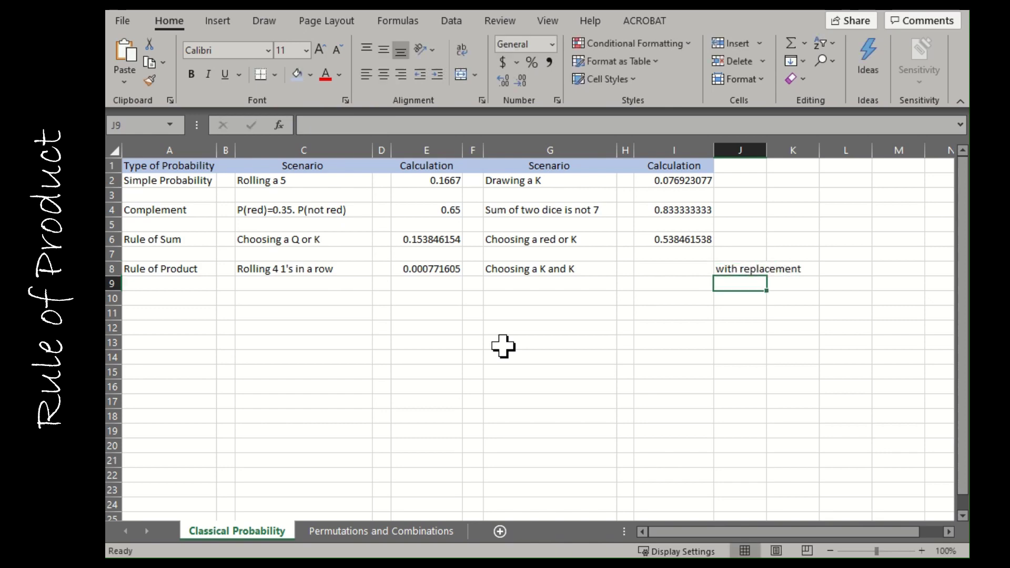
type("without replacement")
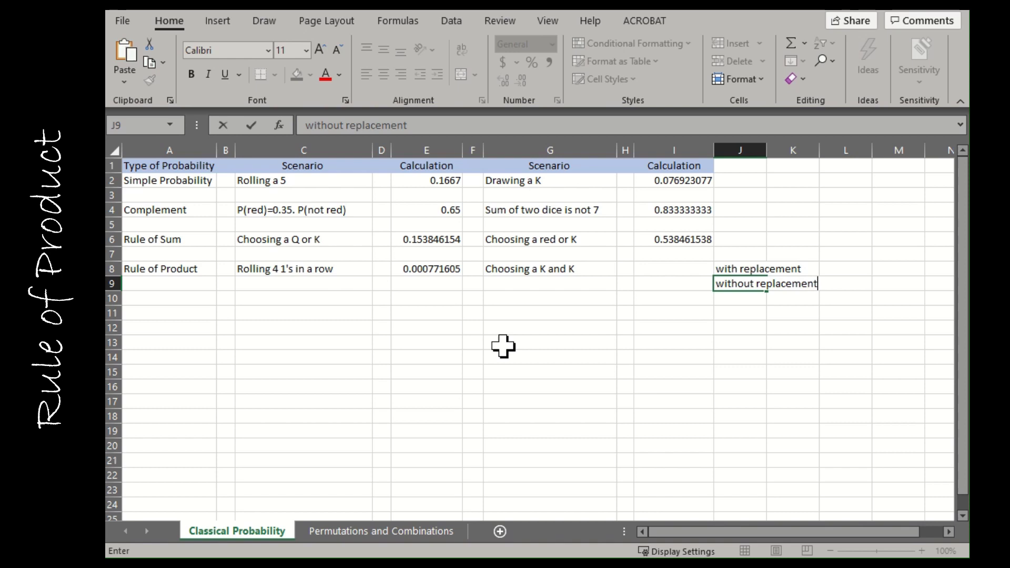
key("Return")
Enter =4/52*4/52 in I8 for K and K with replacement, giving 0.00591716.
key("Left")
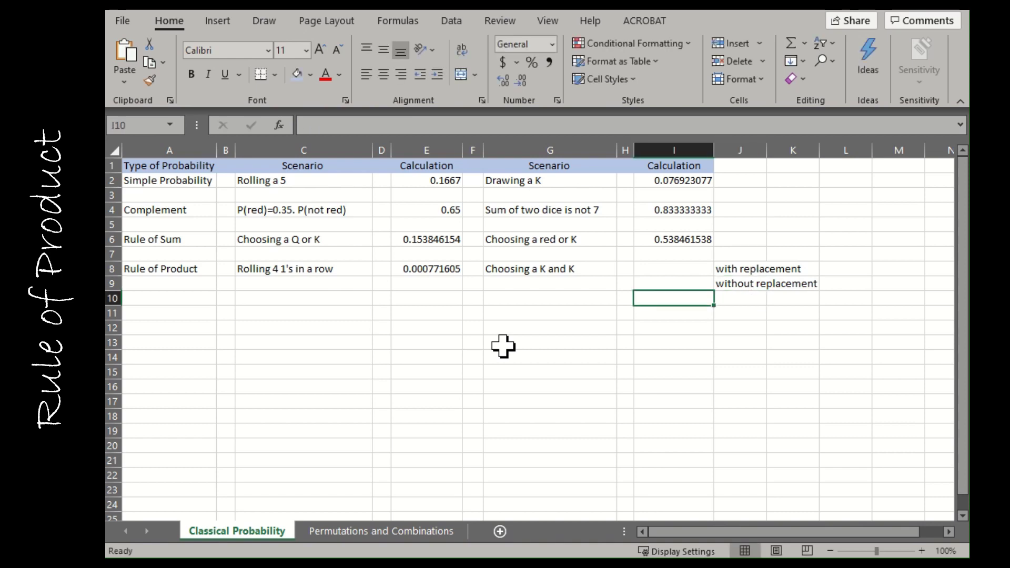
key("Up")
key("Up")
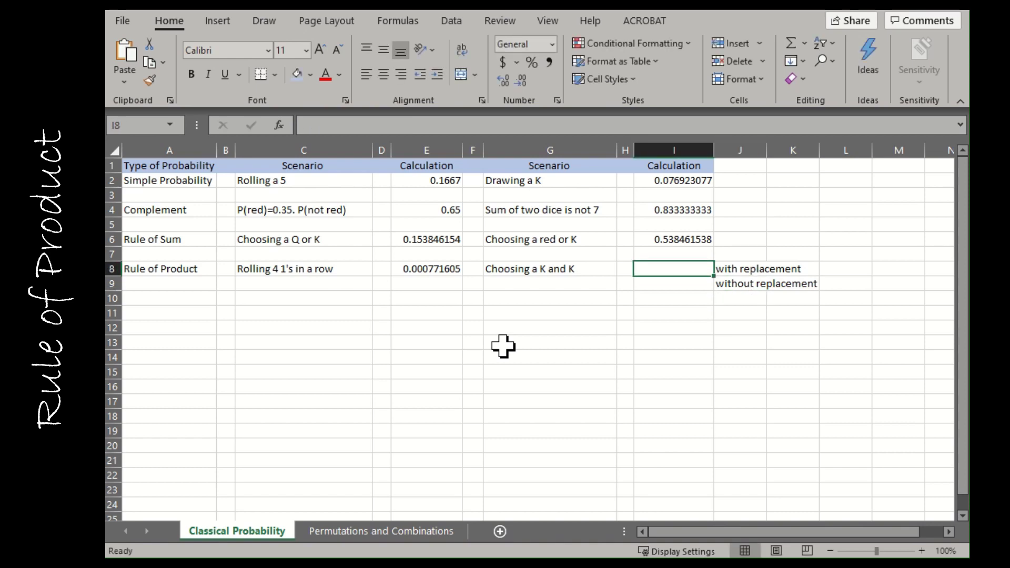
type("=")
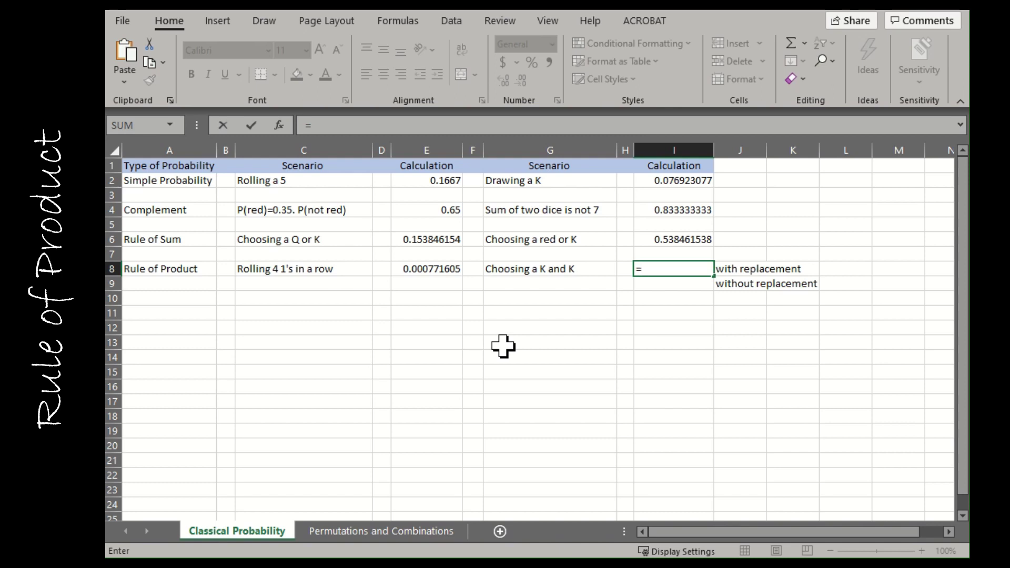
type("4/52")
type("*4/52")
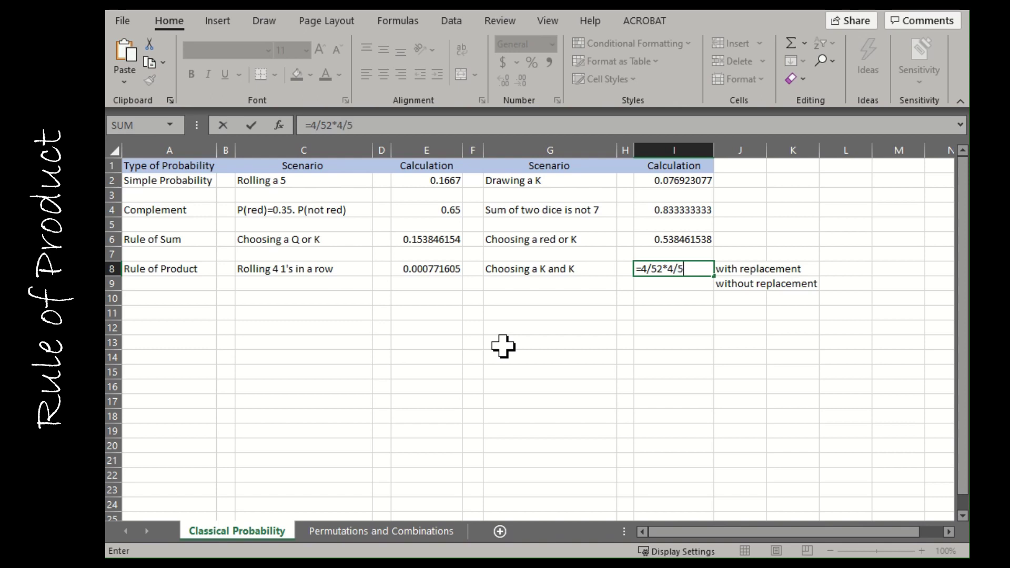
key("Return")
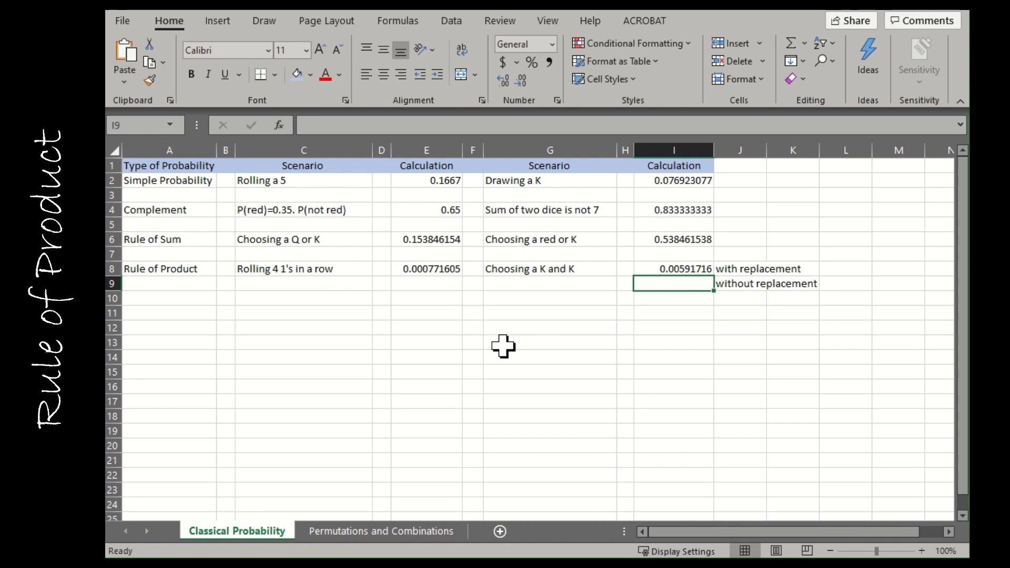
Enter =4/52*3/51 in I9 for K and K without replacement, giving 0.004524887.
type("=")
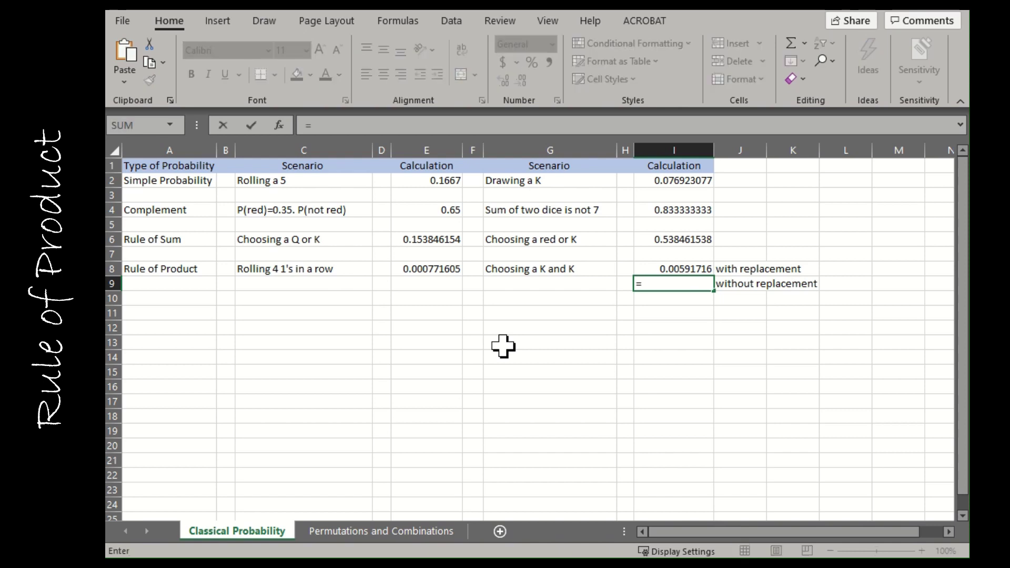
type("4/52*")
type("3/51")
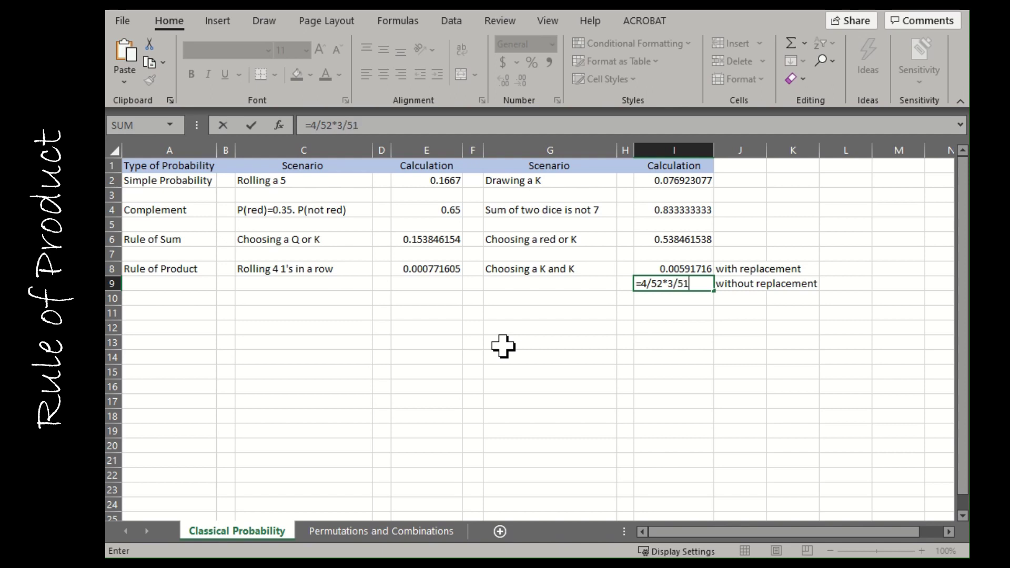
key("Return")
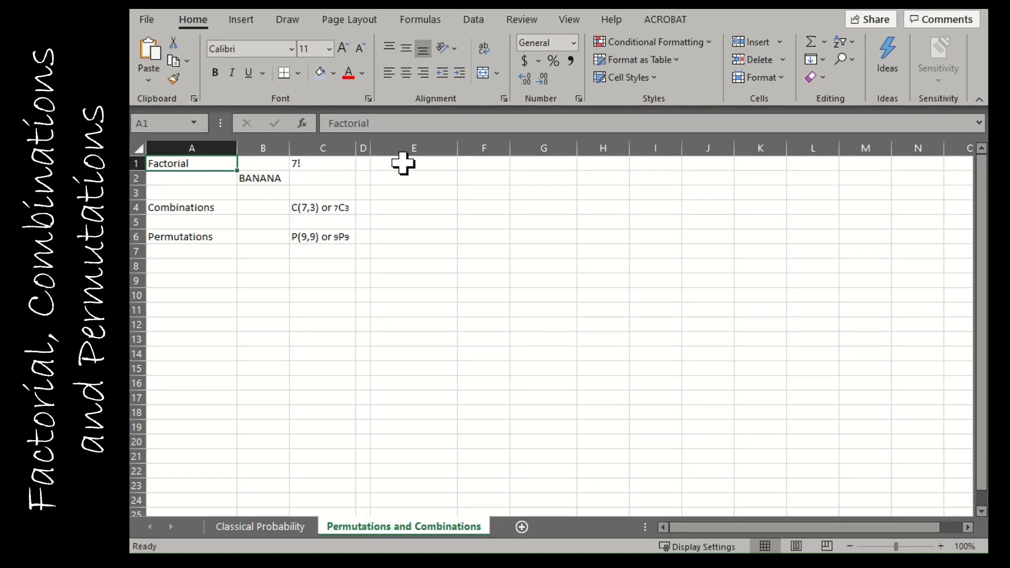
Enter =FACT(7) in E1 beside the 7! label, showing 5040.
left_click(403, 163)
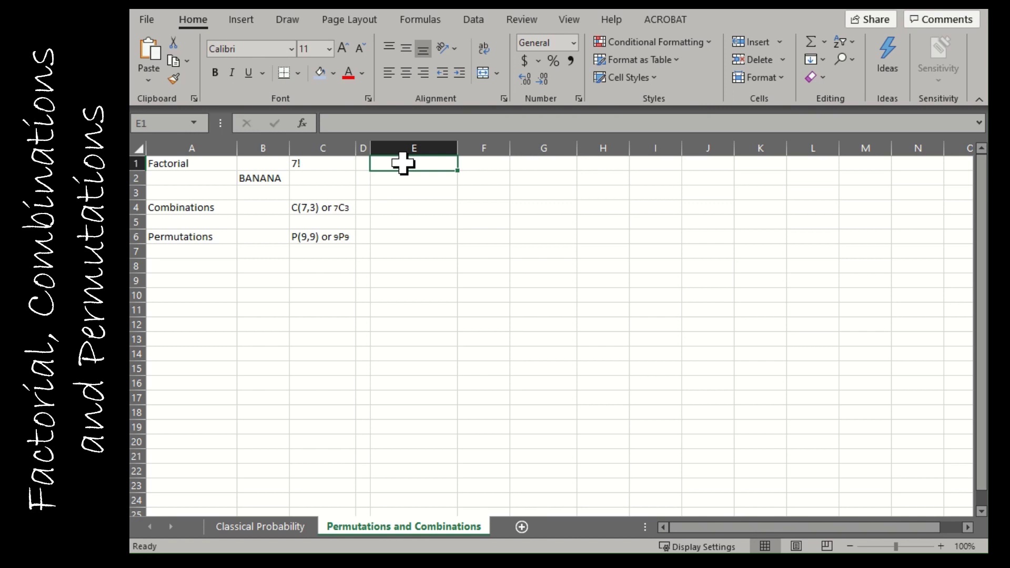
left_click(316, 165)
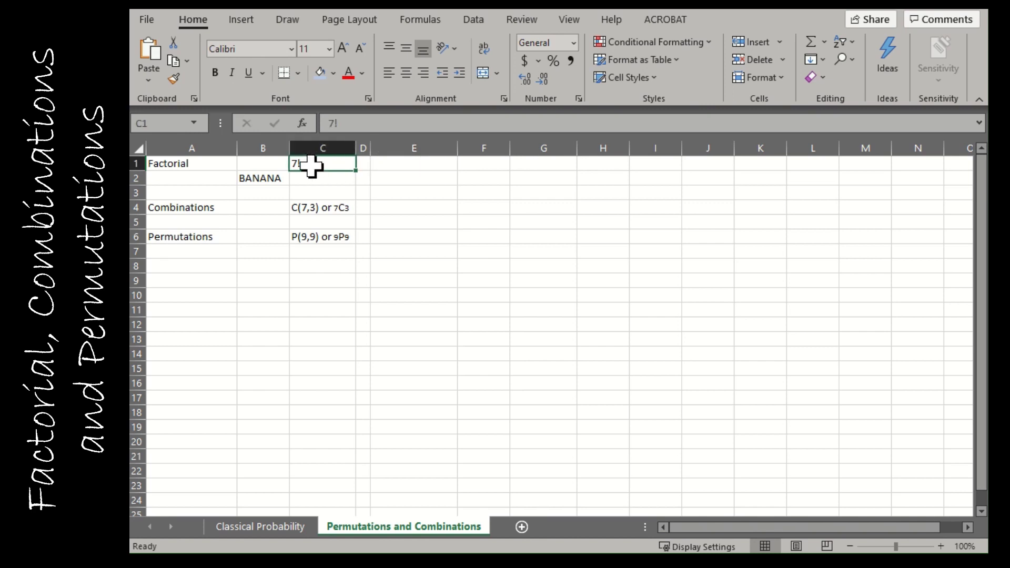
left_click(402, 168)
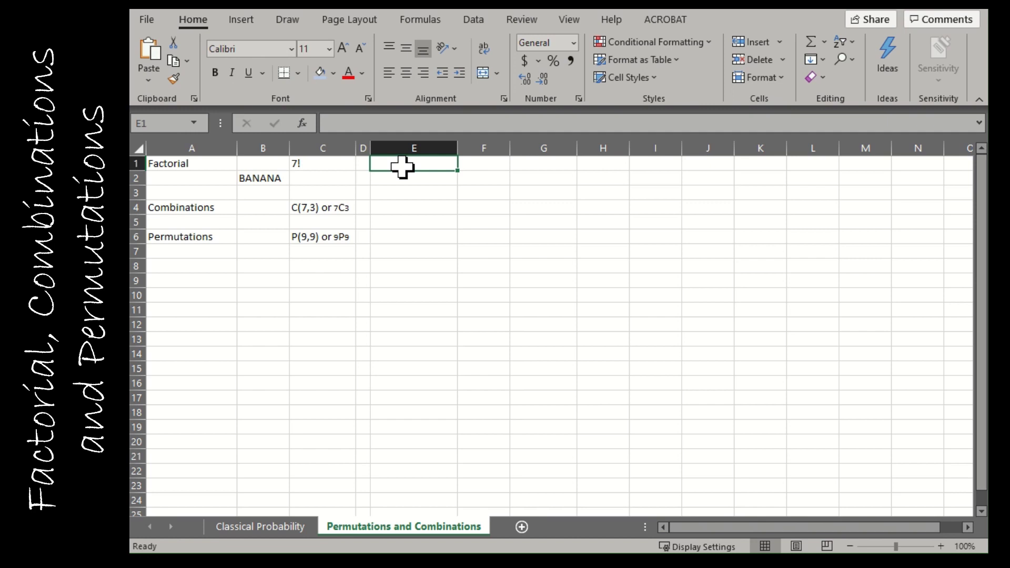
type("=")
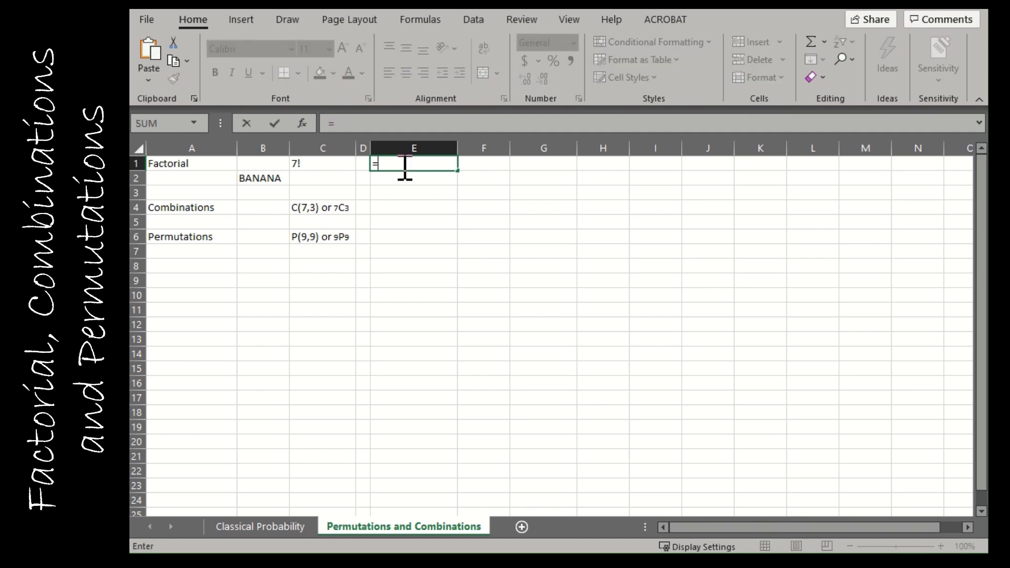
type("FA")
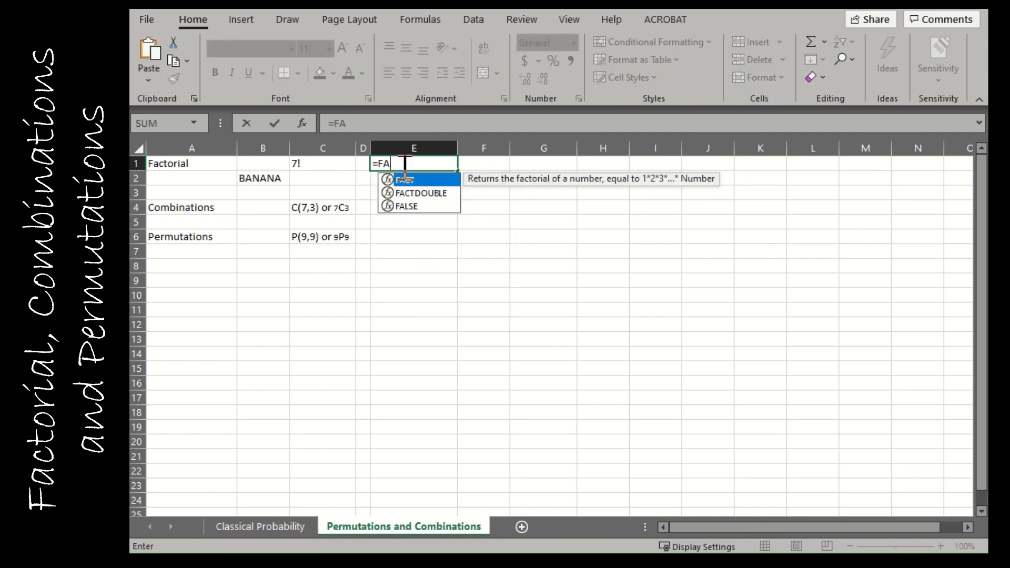
type("CT(7)")
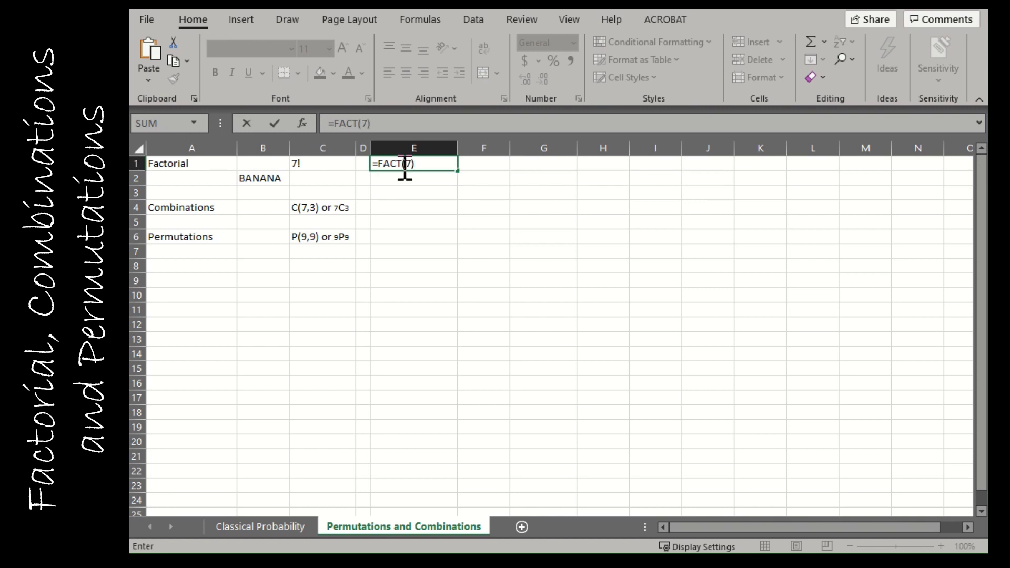
key("Return")
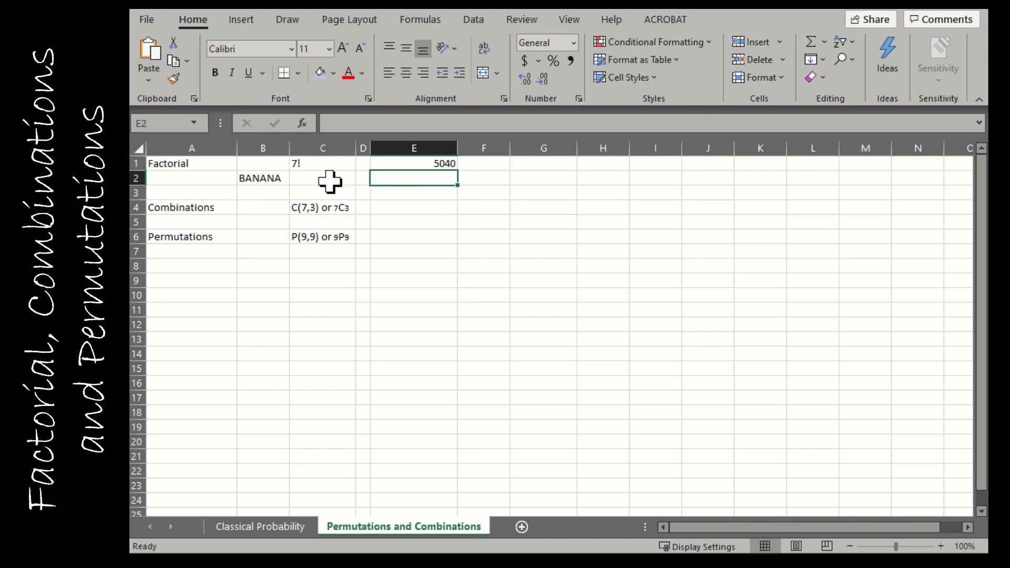
Write 6!/3!2! in C2 and enter =FACT(6)/(FACT(3)*FACT(2)) in E2, giving 60.
left_click(317, 174)
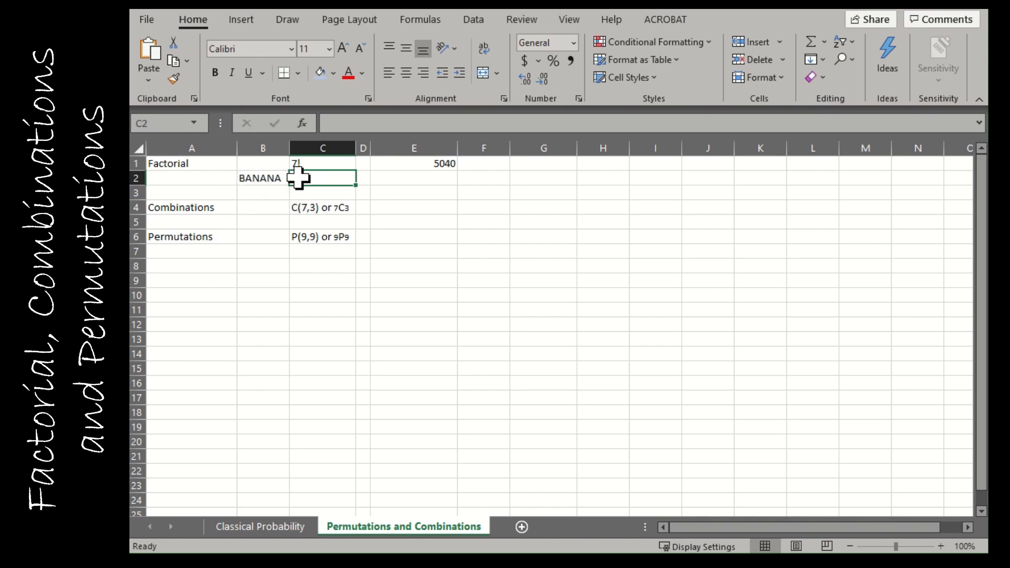
type("6!")
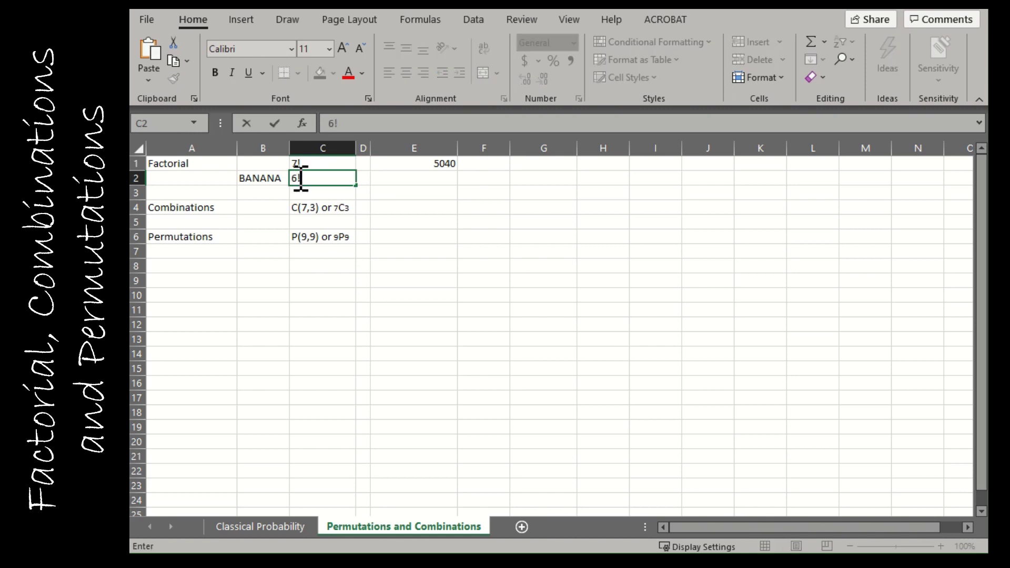
type("/3!2!")
key("Tab")
key("Tab")
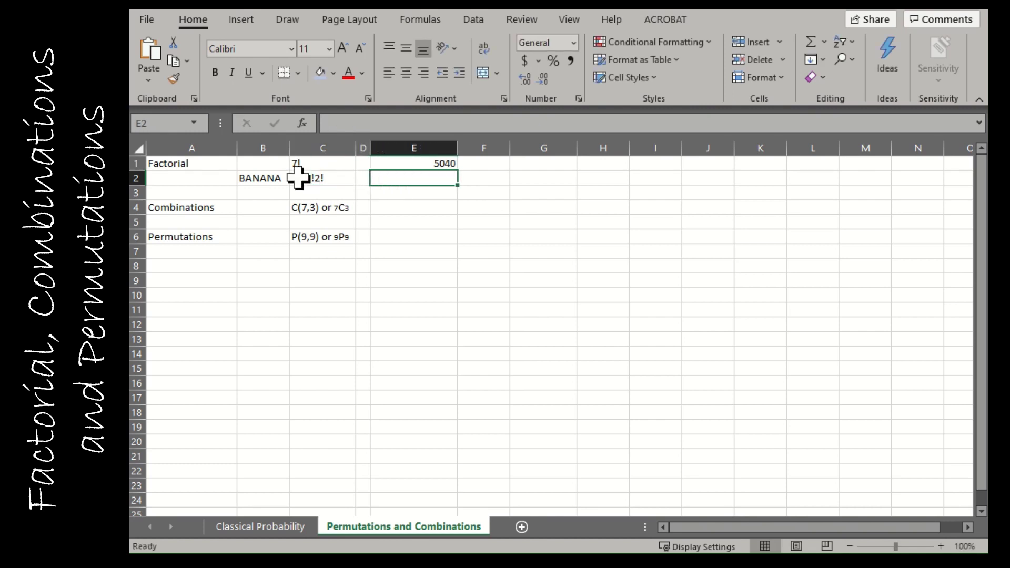
type("=")
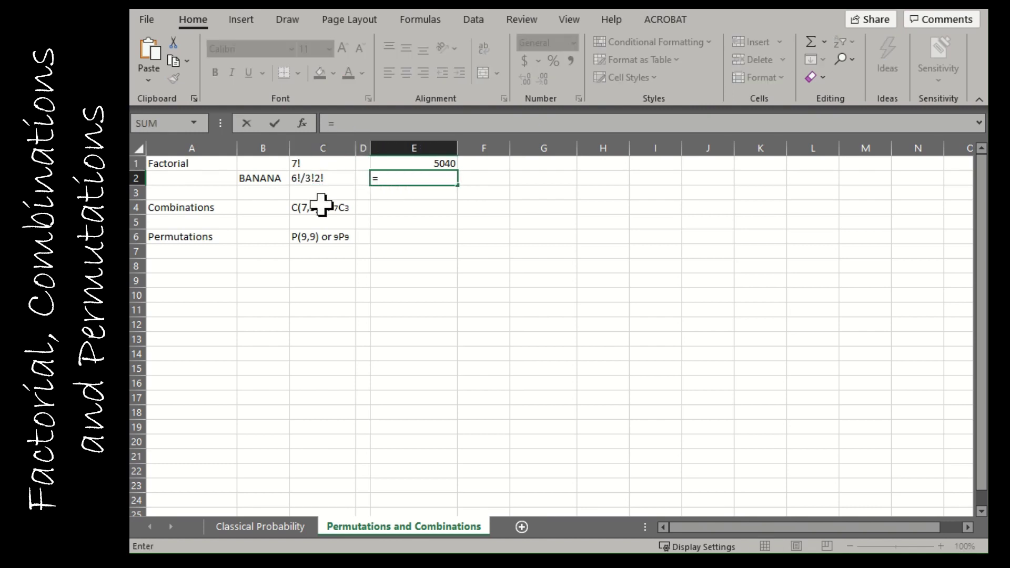
type("fact(")
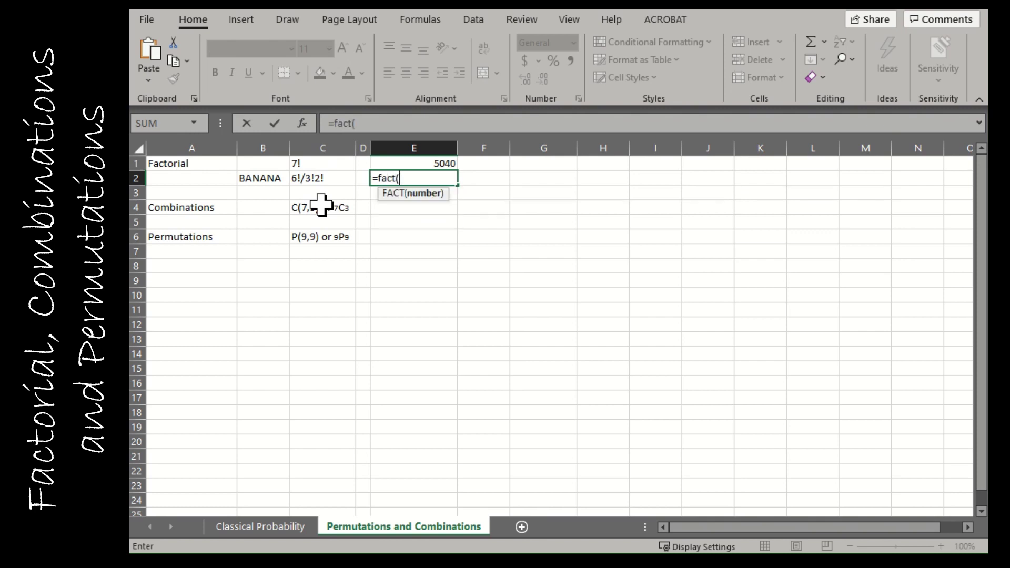
type("6)")
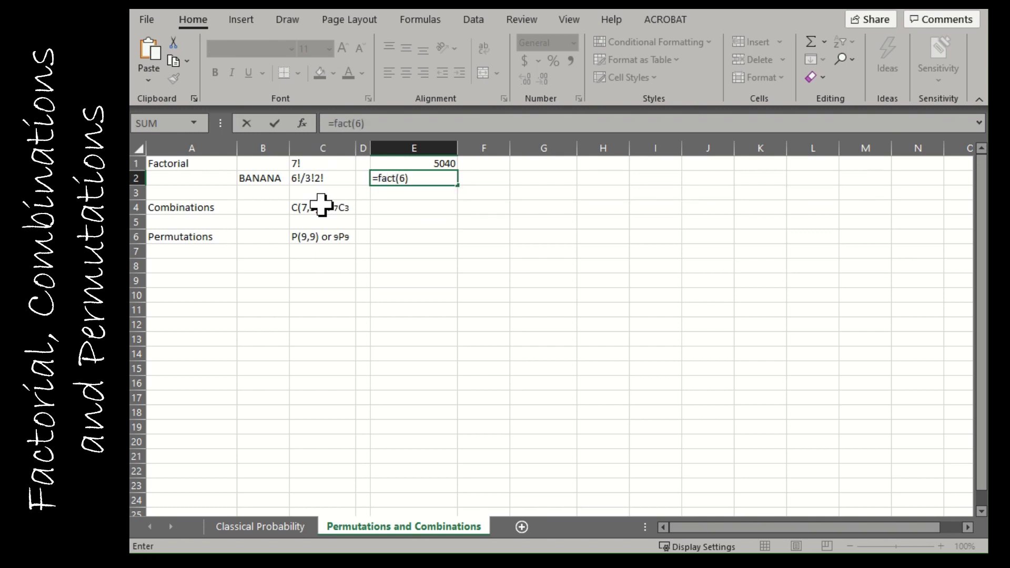
type("/(fac")
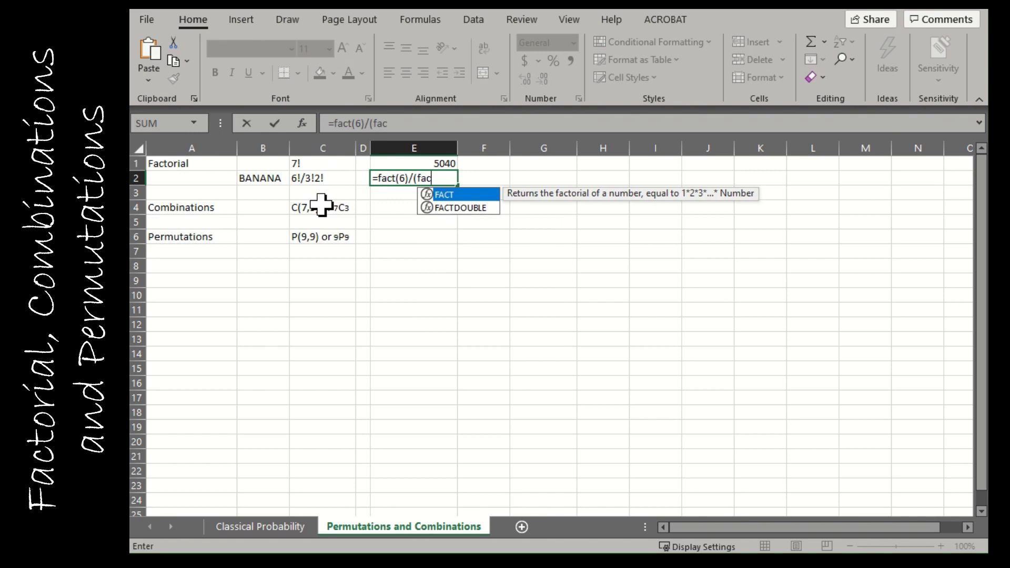
type("t(3)")
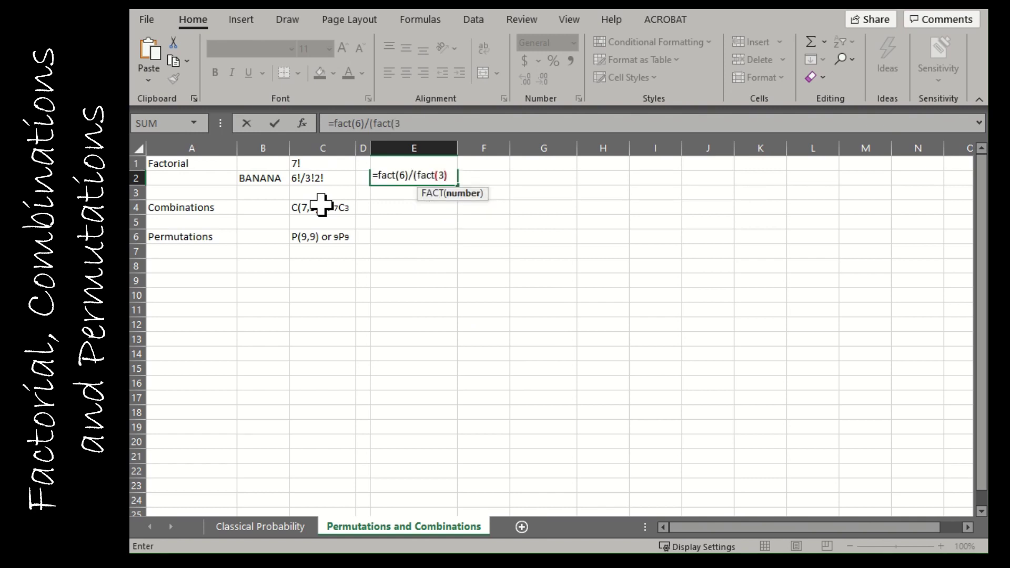
type("*fa")
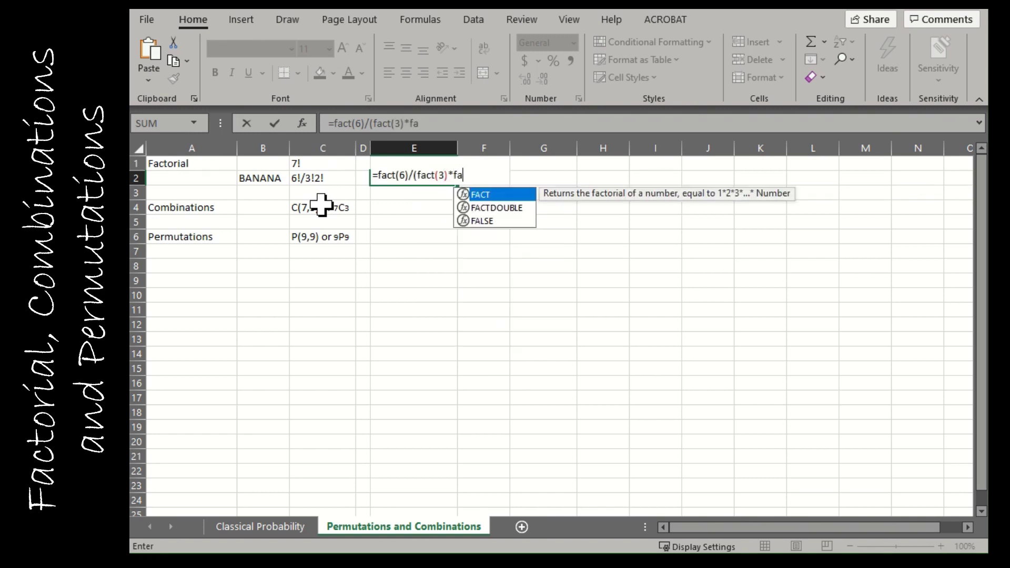
type("ct(2))")
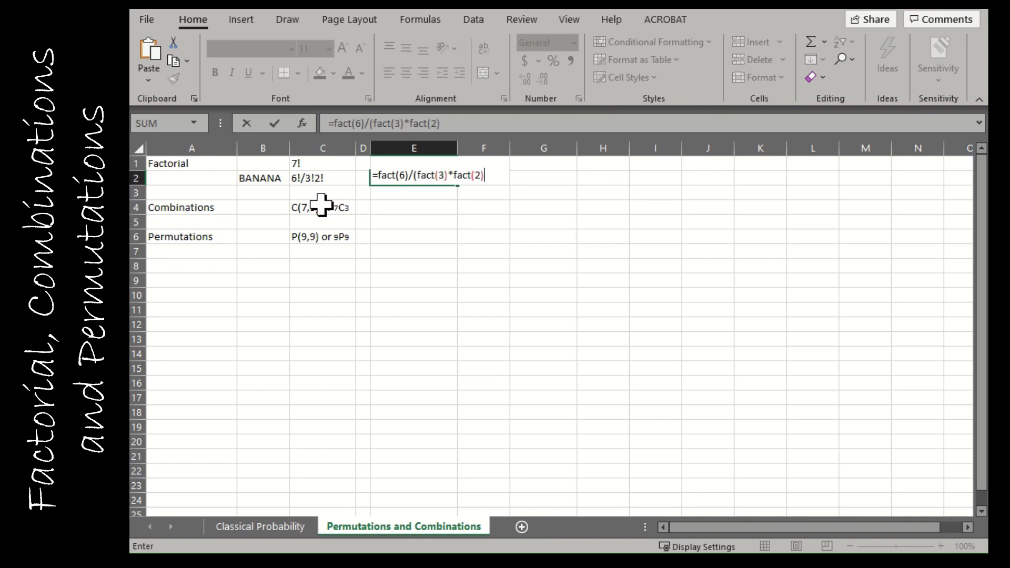
key("Return")
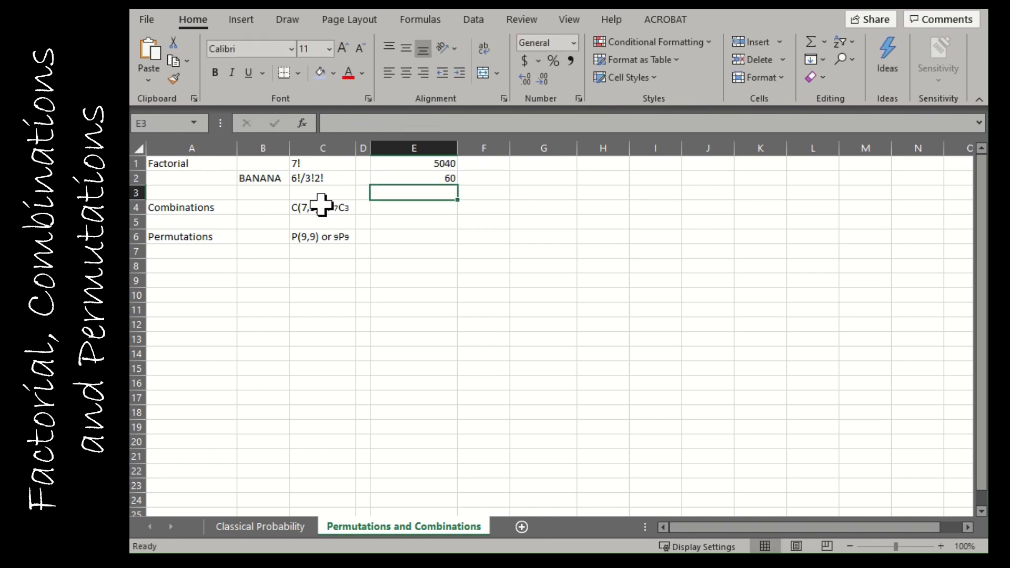
Enter =COMBIN(7,3) in E4 to get 35, then type =PERMUT(9, 9) in E6.
key("Down")
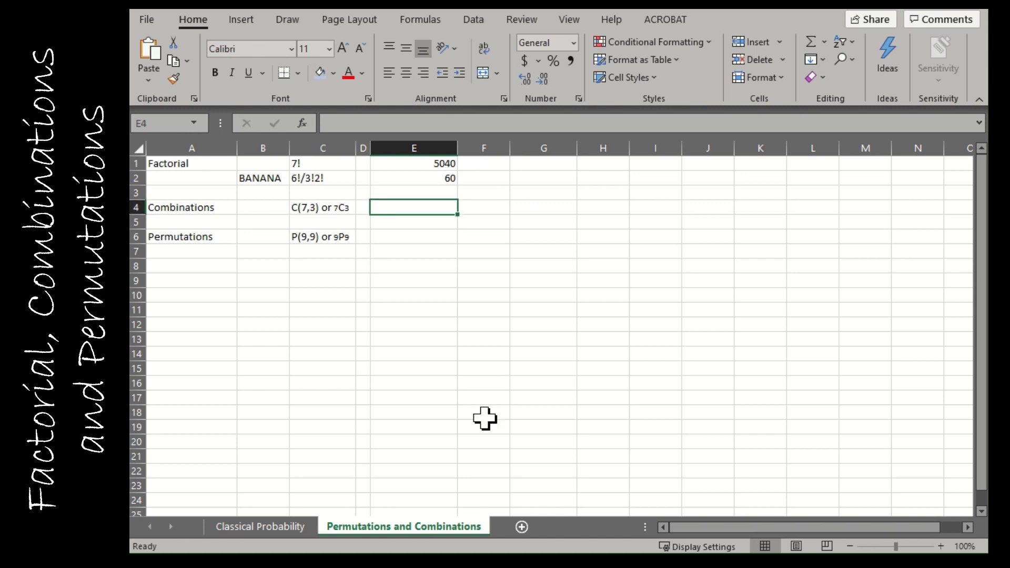
type("=")
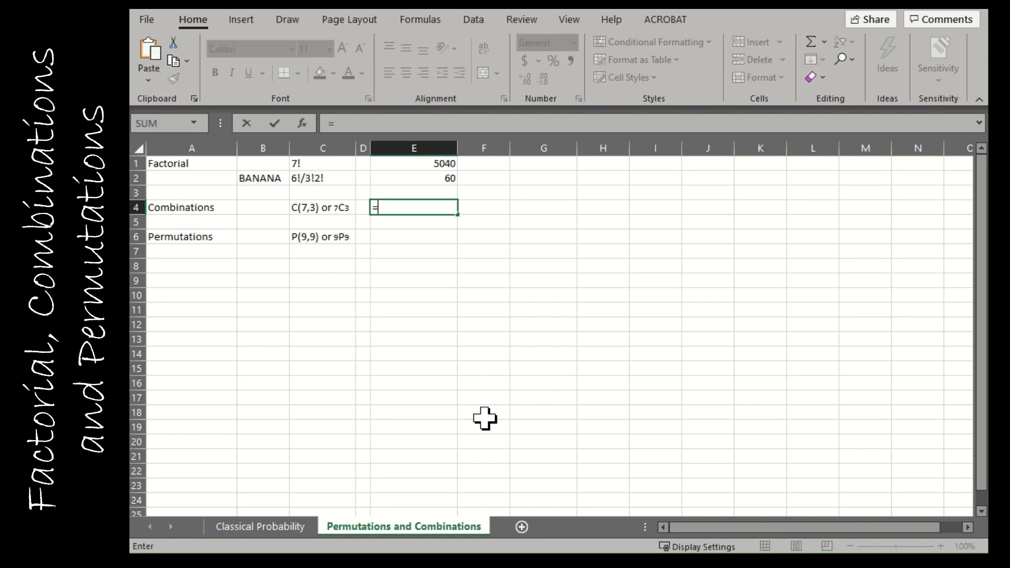
type("combin(")
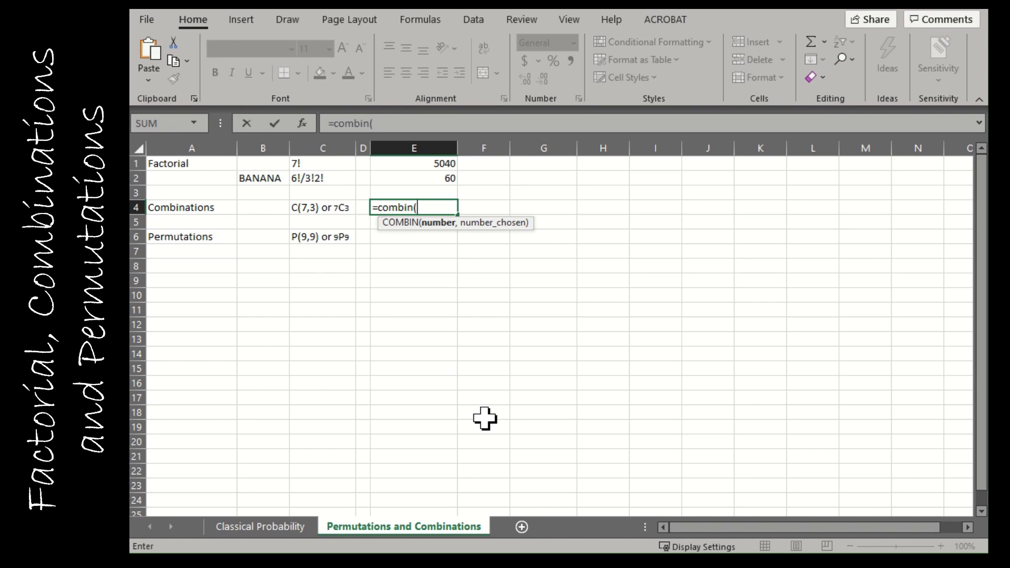
type("7,3")
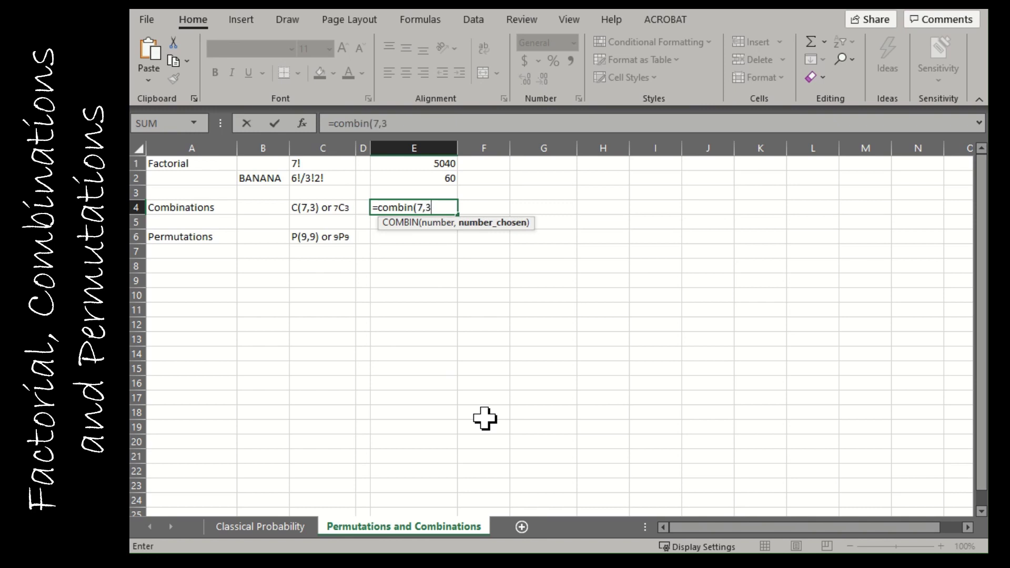
type(")")
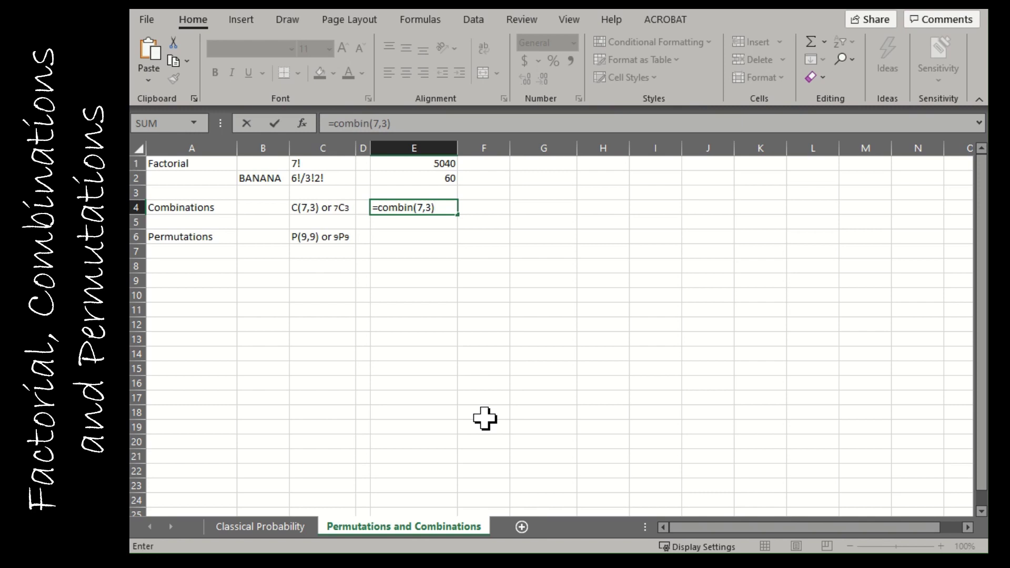
key("Return")
key("Down")
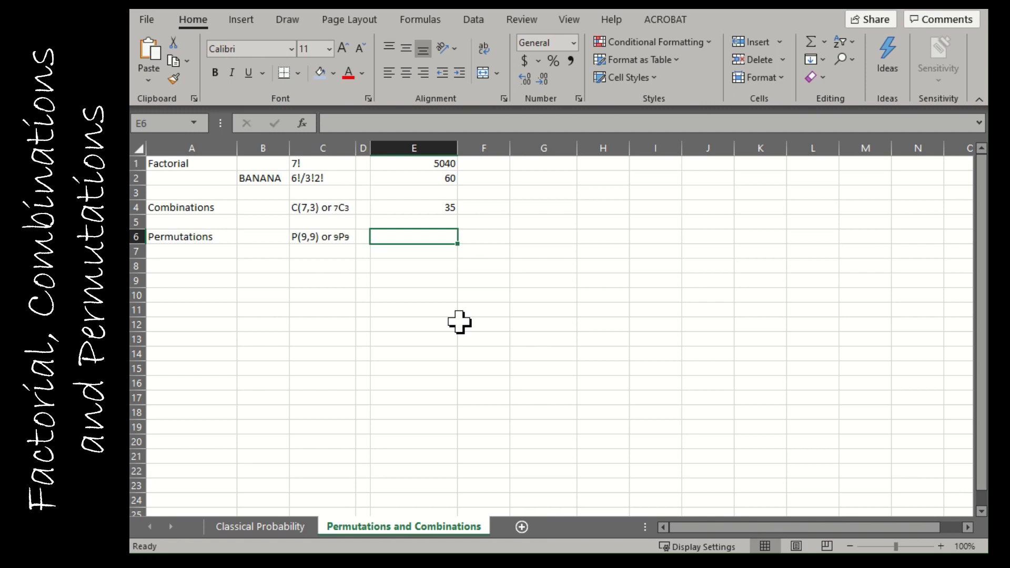
type("=per")
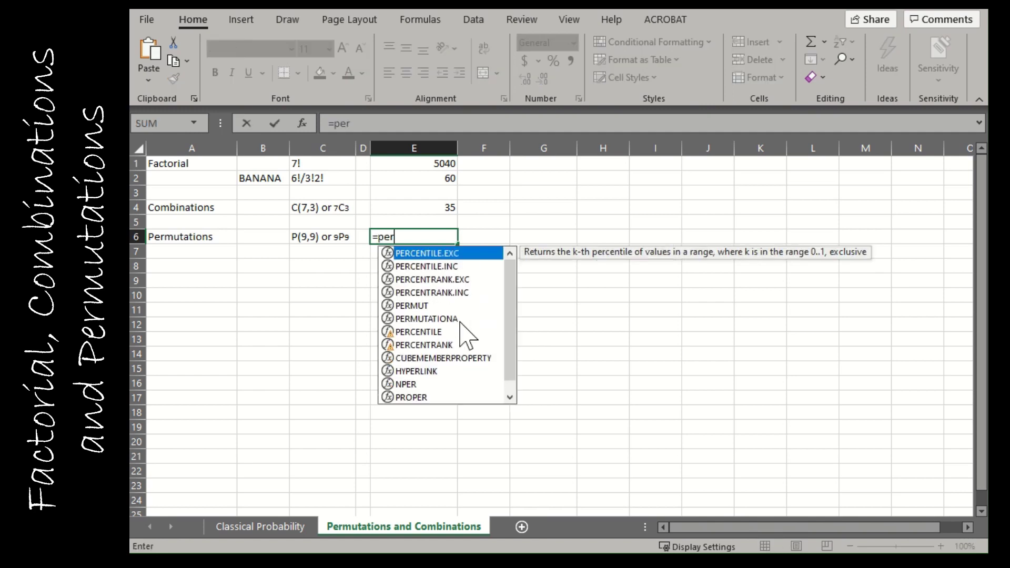
type("mut(")
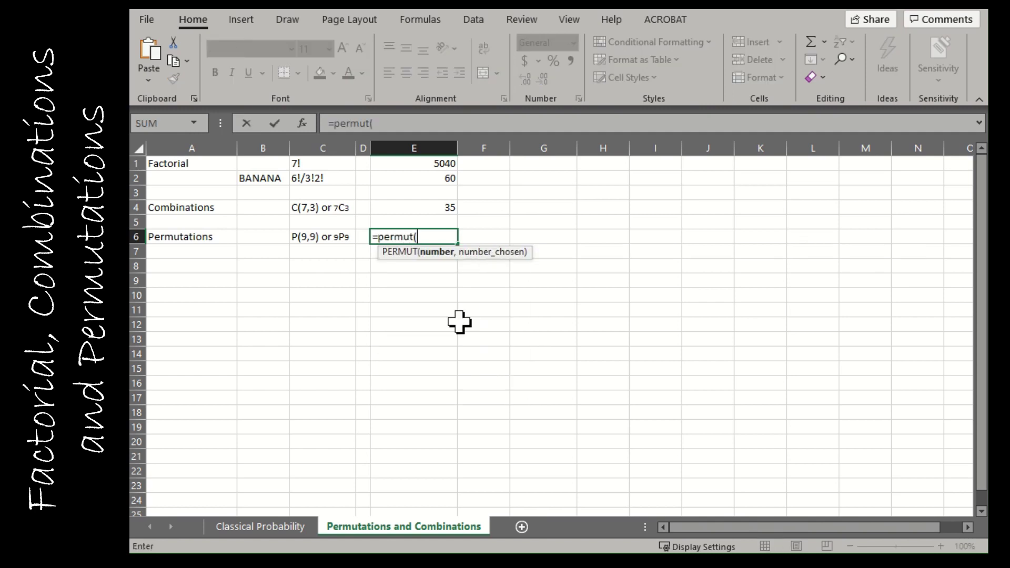
type("9, 9")
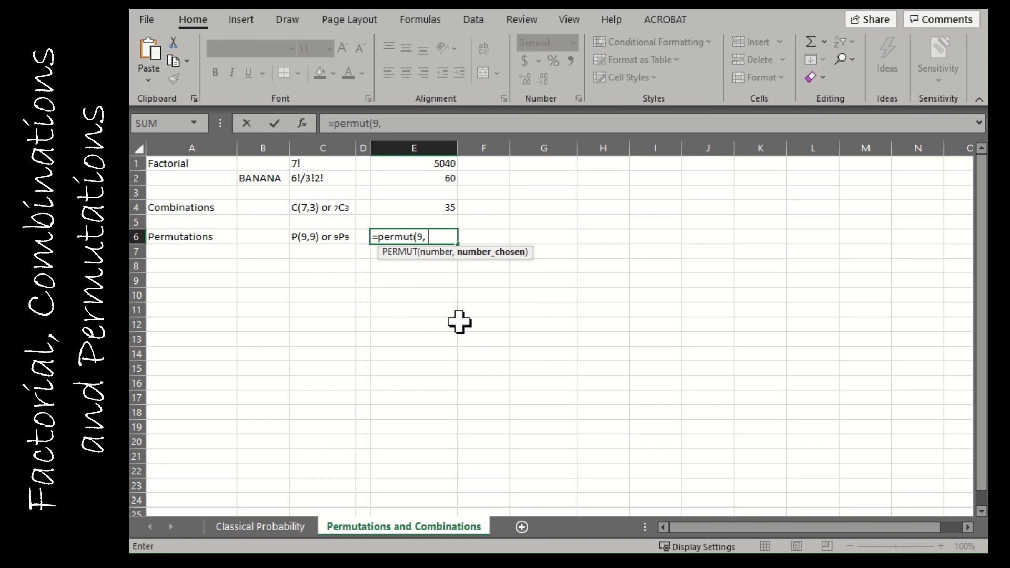